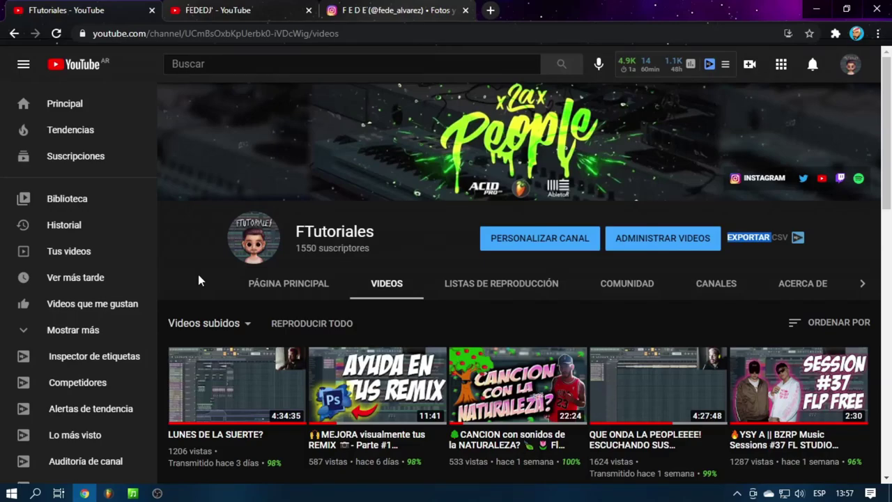
Step: View the FTutoriales and FEDEDJ' YouTube channels and the Instagram profile, and switch to FL Studio
key(ctrl+Tab)
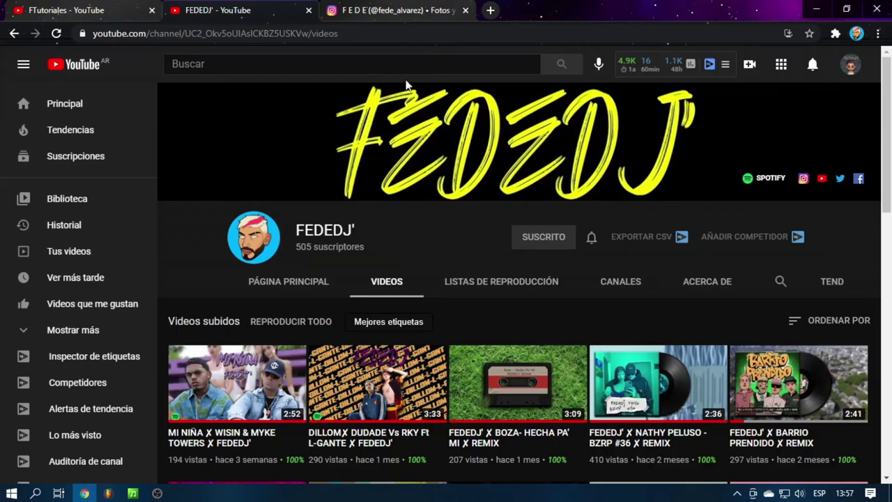
click(385, 9)
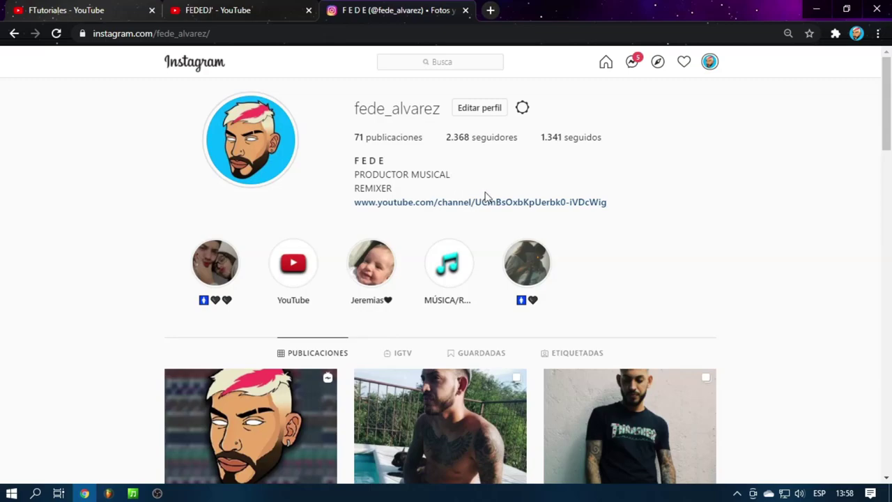
click(66, 10)
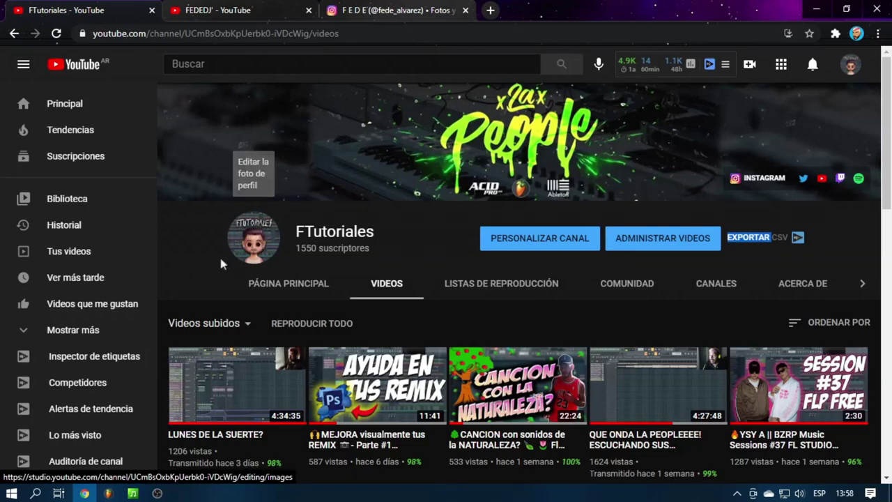
click(816, 14)
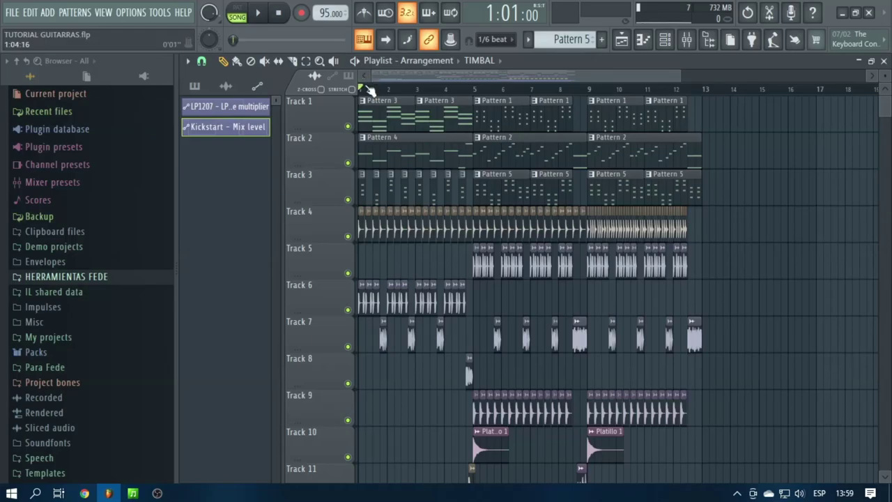
scroll(369, 89, down, 3)
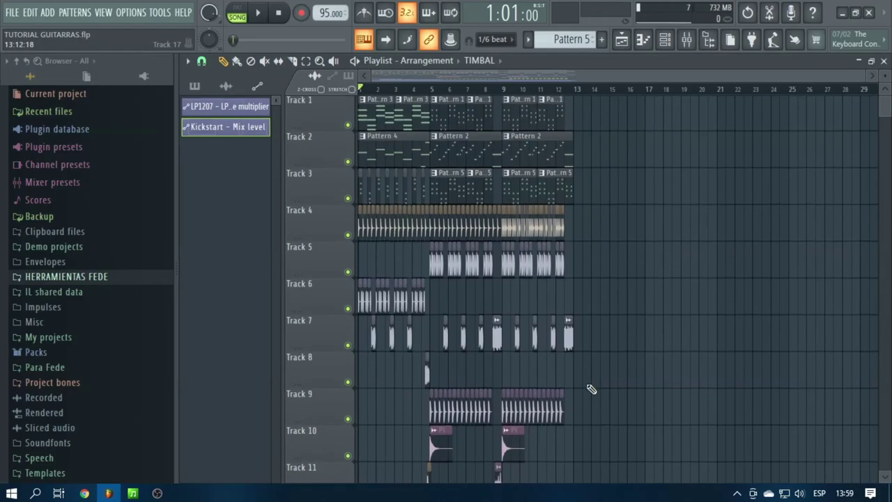
scroll(465, 90, up, 4)
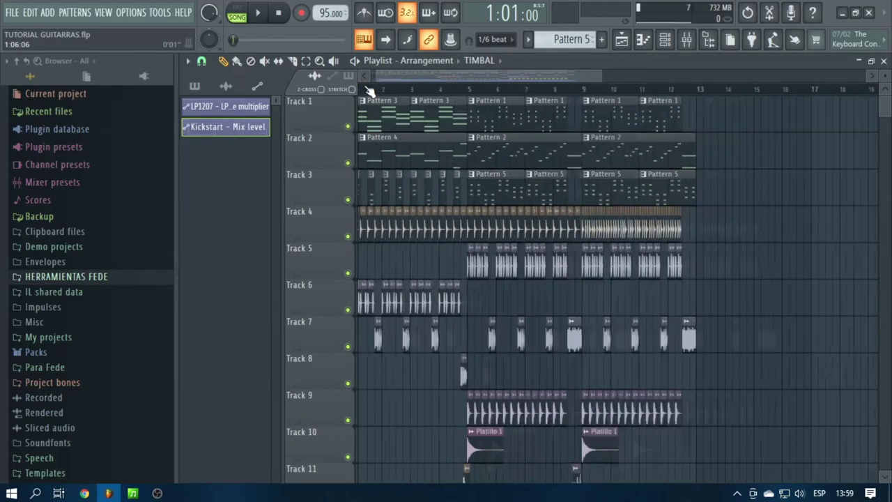
scroll(466, 91, down, 4)
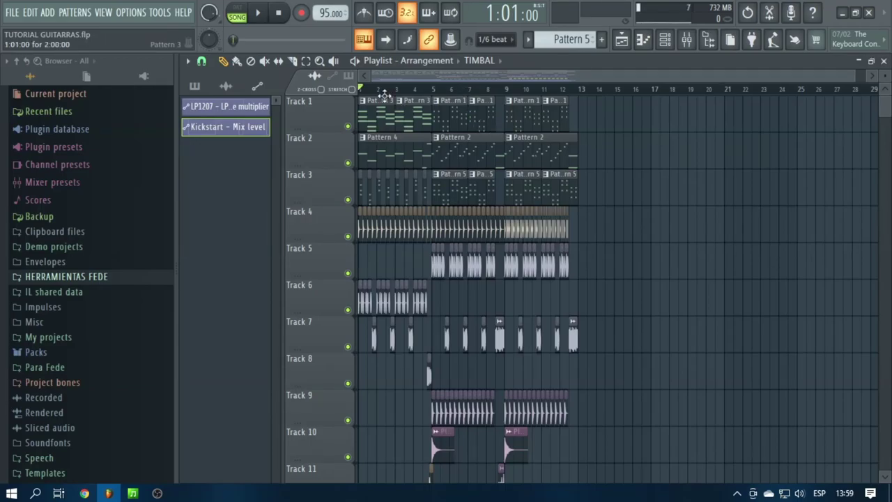
scroll(391, 91, up, 2)
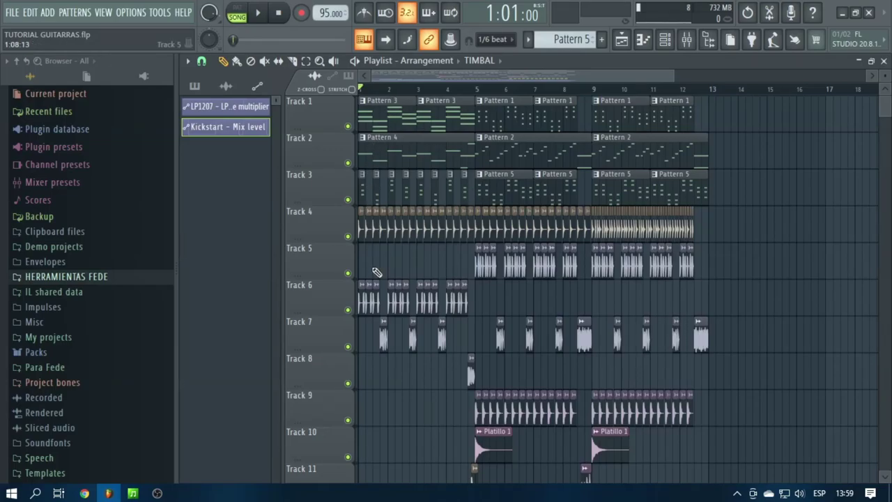
Step: Show the Unsorted channels in the channel rack and create a new empty pattern
click(663, 42)
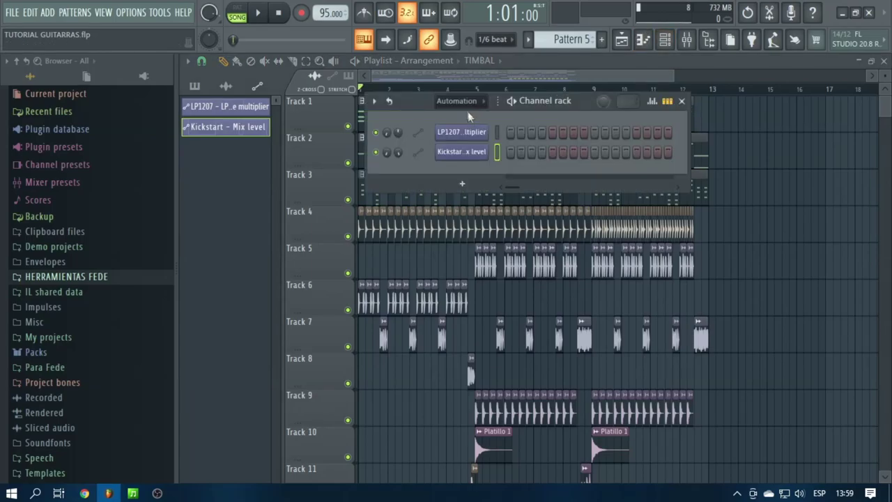
click(459, 101)
click(472, 154)
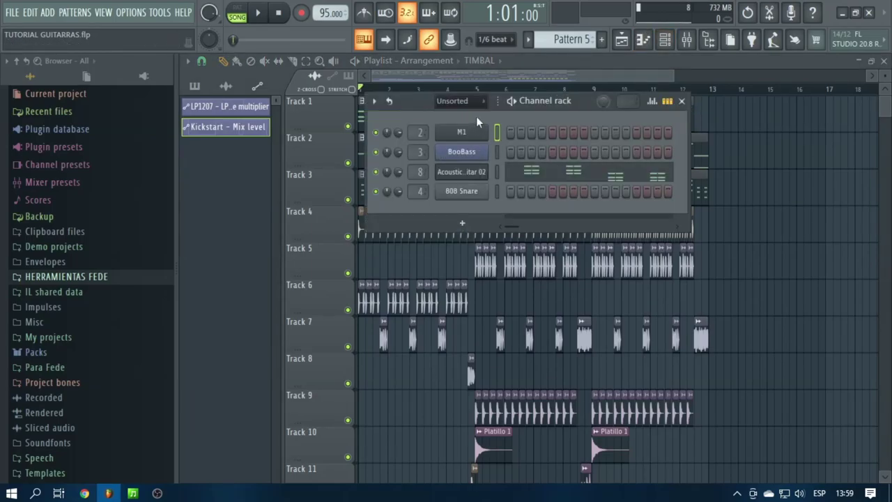
key(F4)
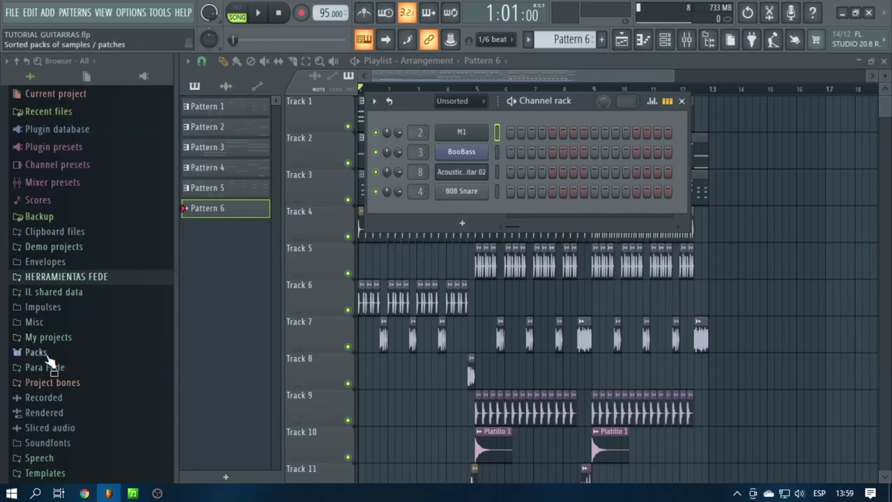
Step: Load Acoustic Guitar 02 from the Legacy guitar instruments pack into the 808 Snare channel
click(38, 352)
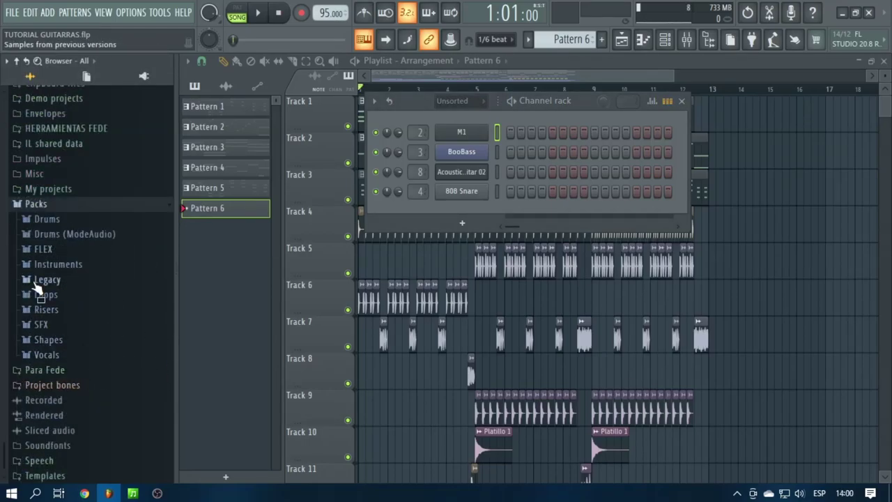
click(36, 281)
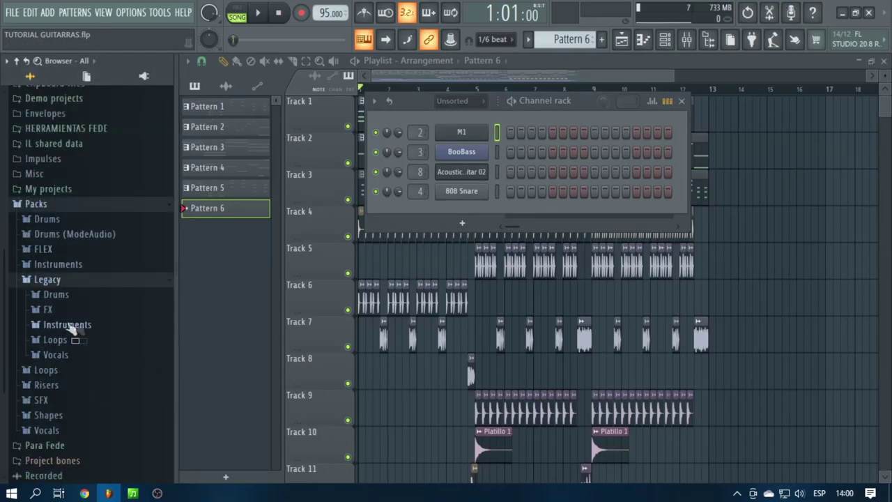
click(67, 324)
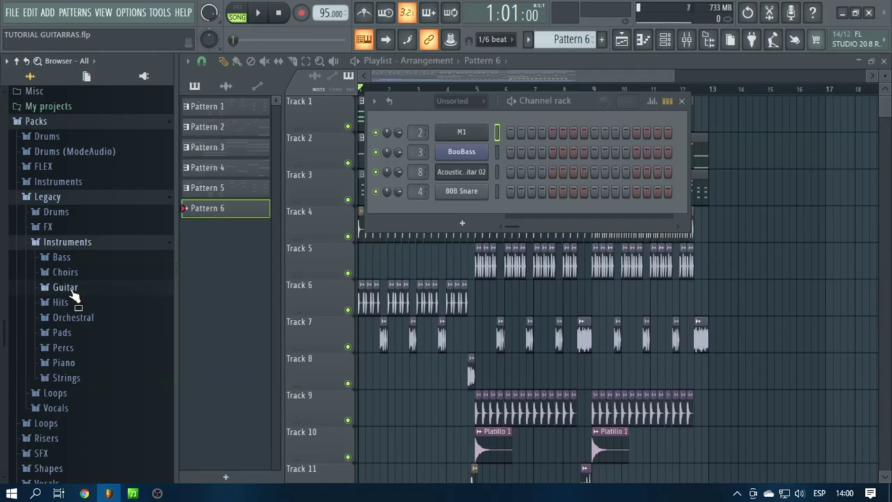
click(70, 289)
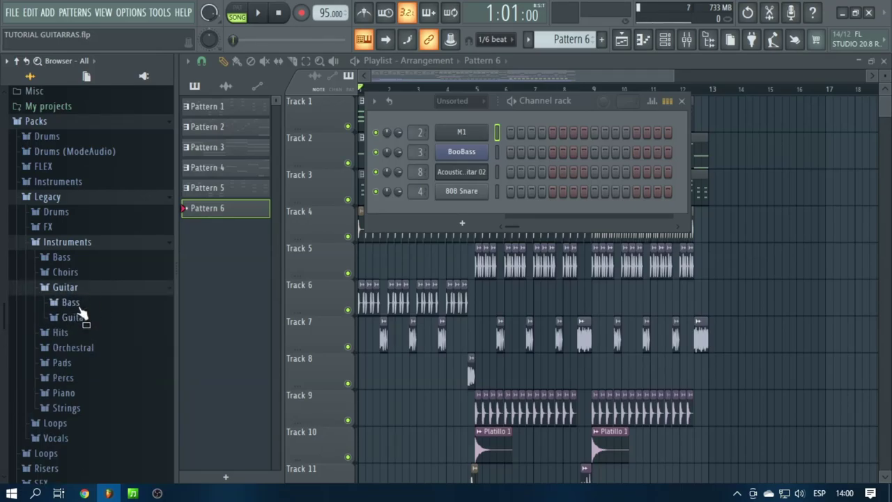
click(74, 318)
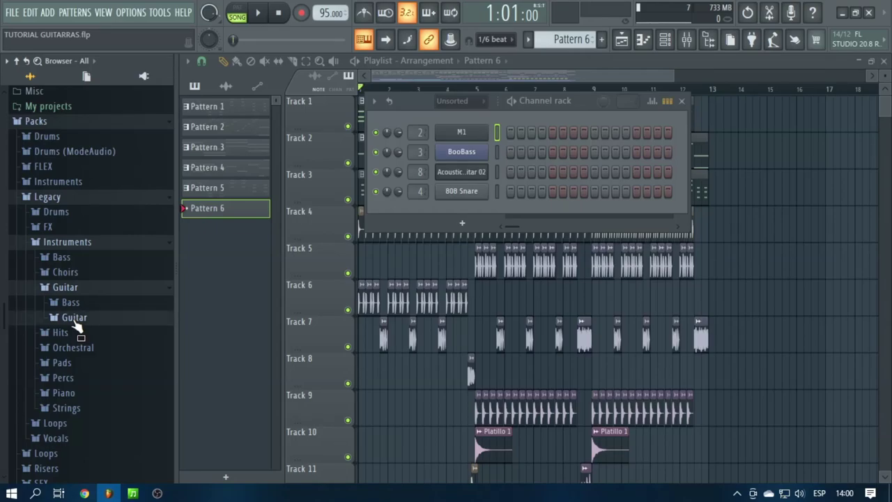
scroll(93, 309, down, 10)
scroll(111, 362, up, 6)
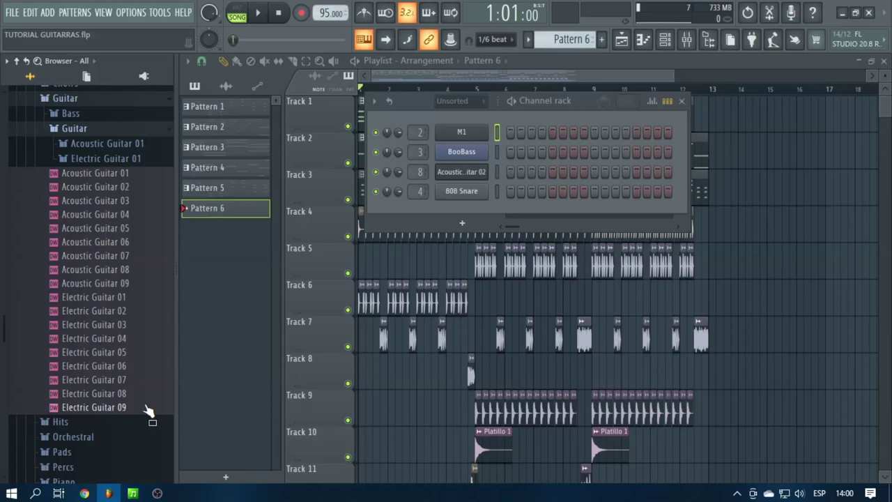
scroll(148, 411, up, 3)
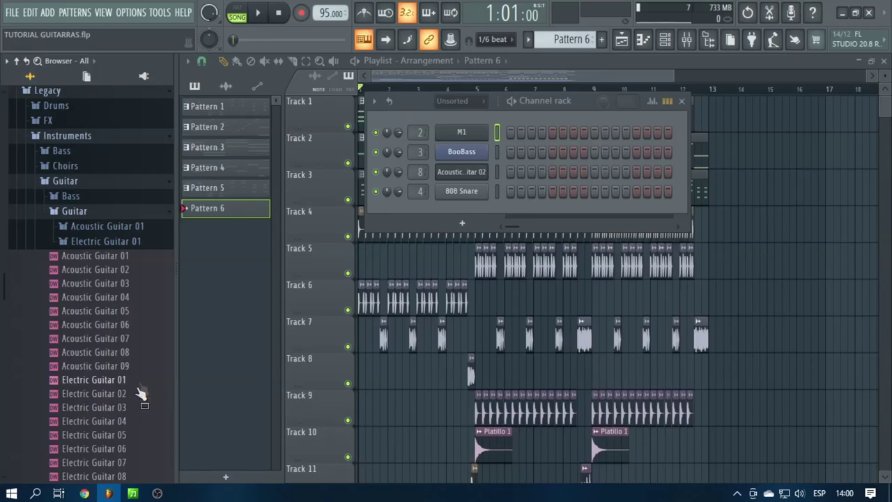
drag(101, 279, 464, 186)
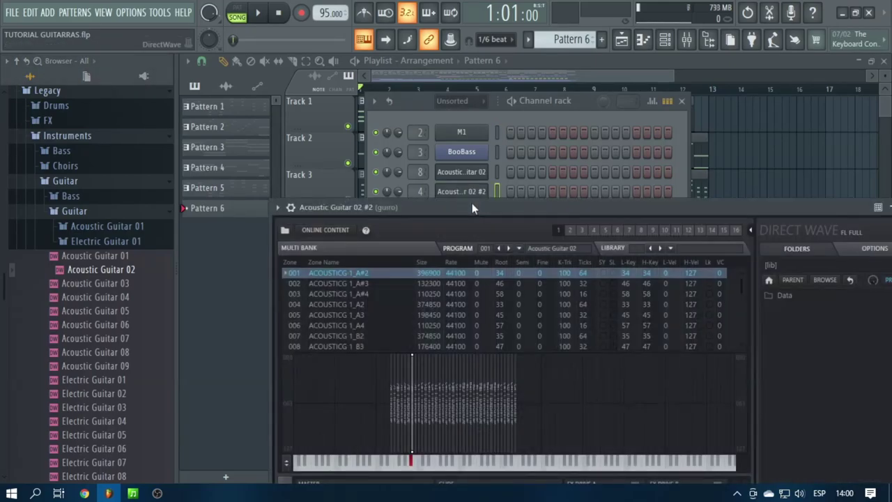
Step: Turn off the reverb and chorus effects in the Acoustic Guitar 02 #2 DirectWave instrument
drag(467, 232, 430, 119)
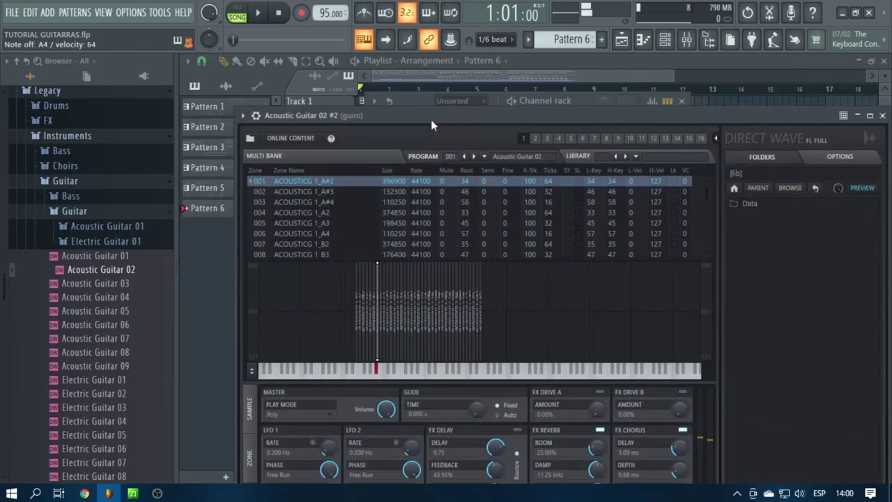
drag(429, 119, 426, 65)
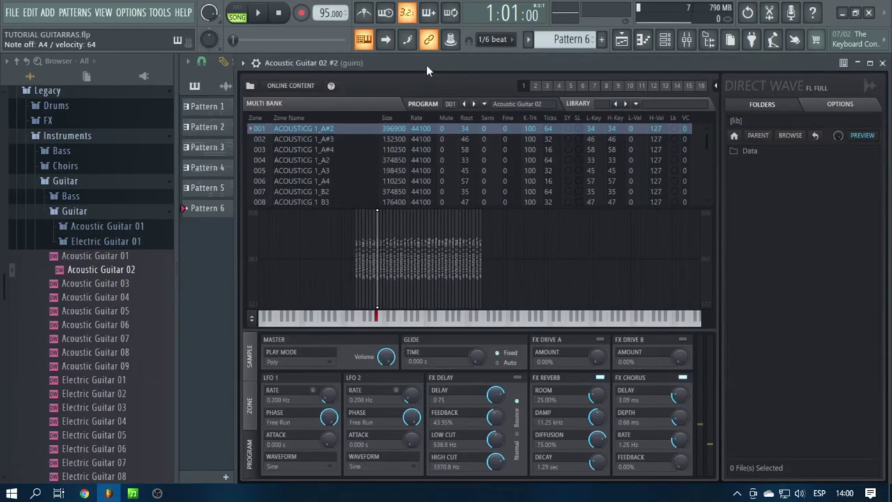
click(601, 378)
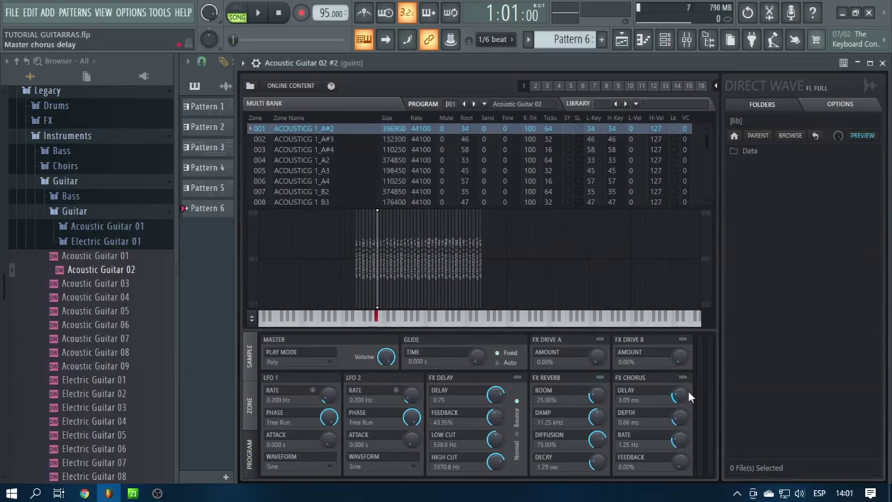
drag(495, 78, 420, 77)
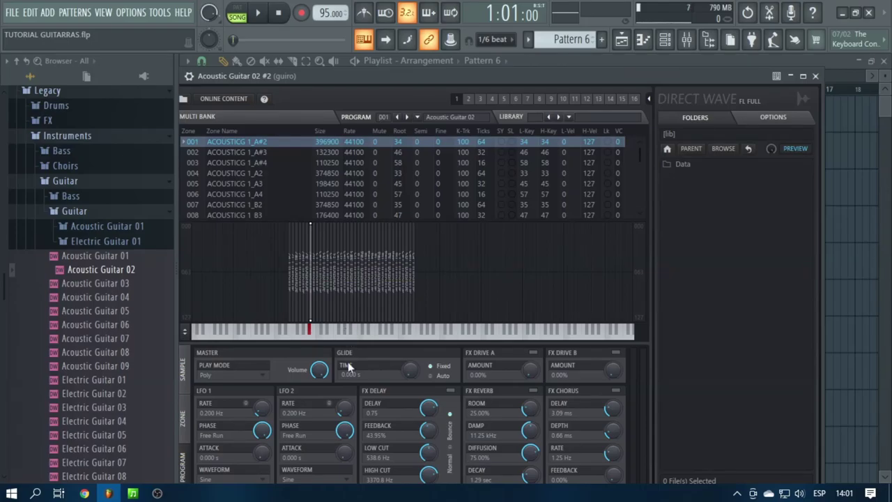
Step: Audition several notes of the acoustic guitar on the DirectWave keyboard
click(354, 333)
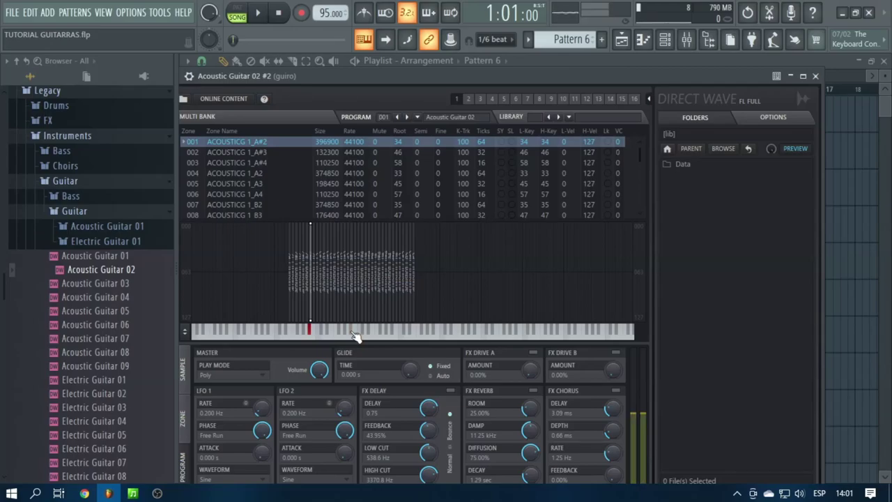
click(354, 336)
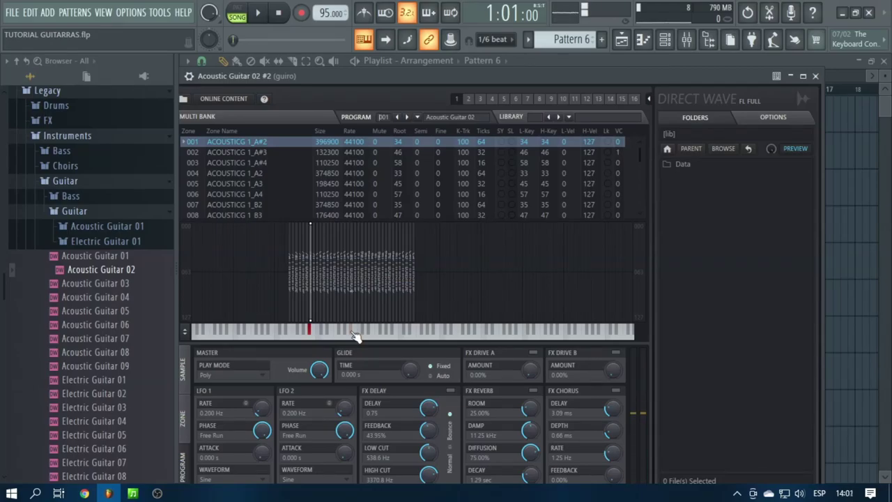
click(301, 333)
click(357, 333)
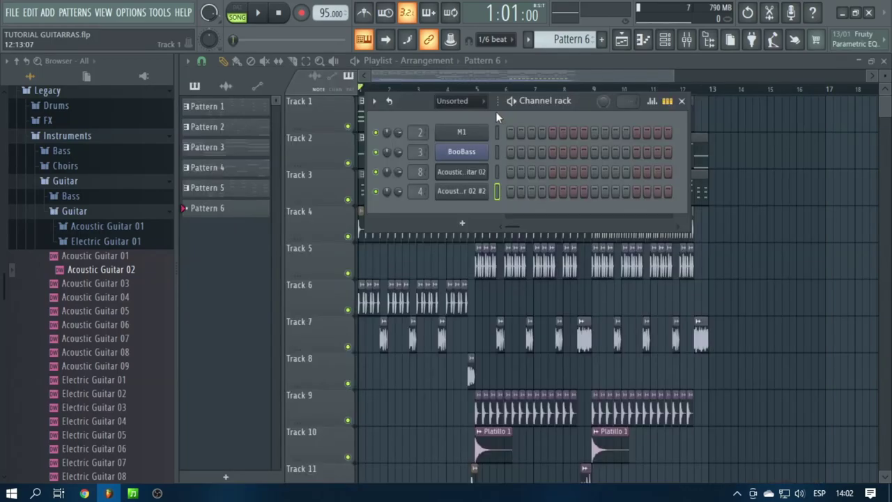
Step: Copy the M1 chord notes from Pattern 1 into the Acoustic Guitar 02 #2 piano roll of Pattern 6
right_click(473, 194)
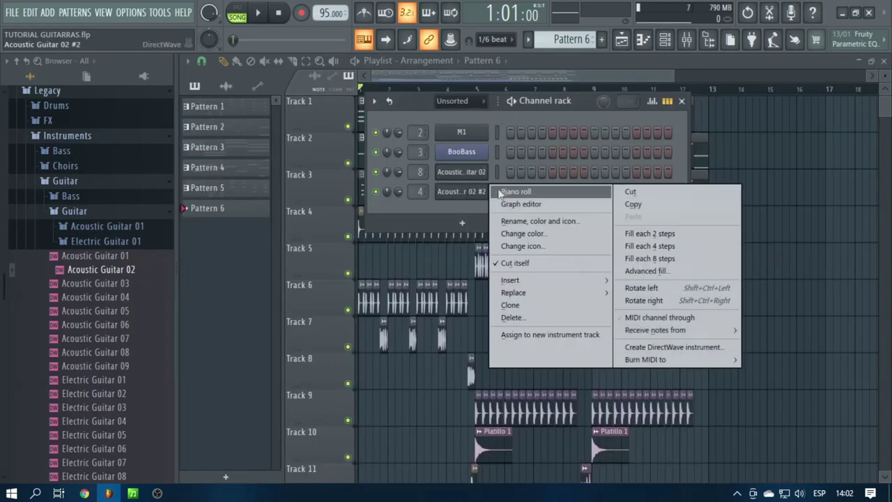
click(502, 189)
click(674, 45)
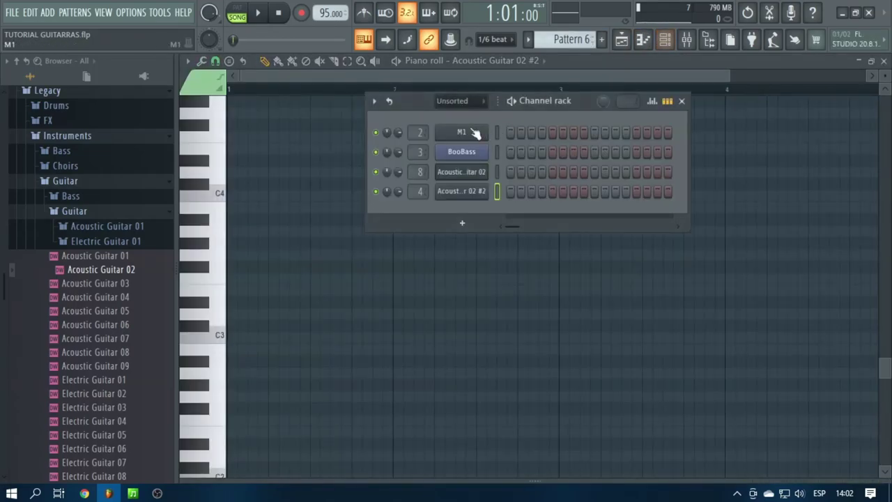
right_click(377, 76)
drag(503, 388, 225, 109)
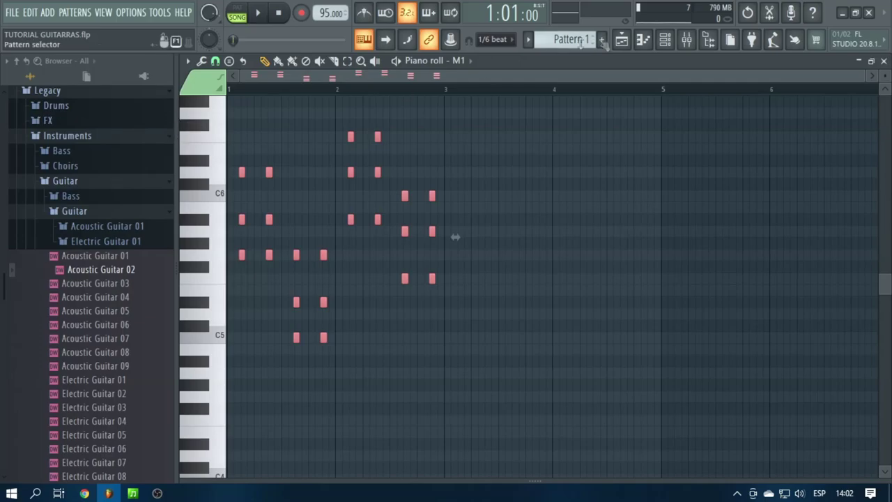
scroll(574, 40, down, 5)
right_click(460, 193)
click(515, 190)
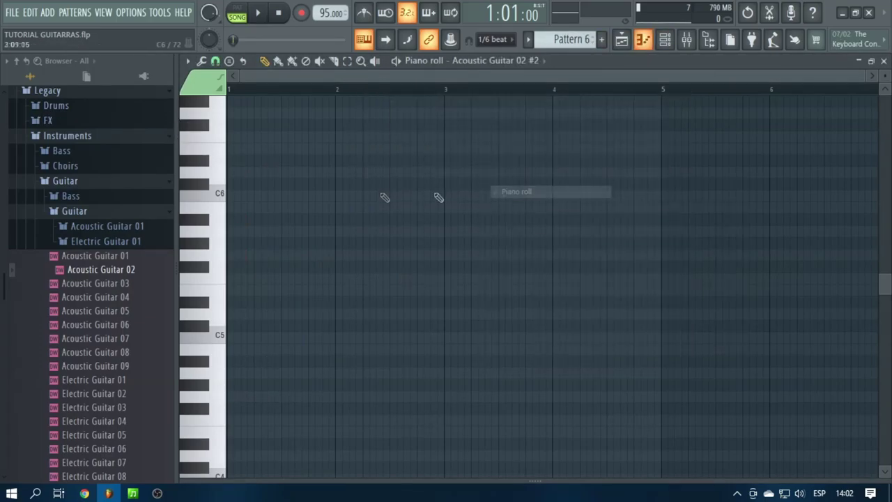
key(ctrl+v)
Step: Duplicate all the guitar chords so each copy directly follows its original, with the piano roll snap at 1/4 step
scroll(244, 91, up, 4)
click(216, 61)
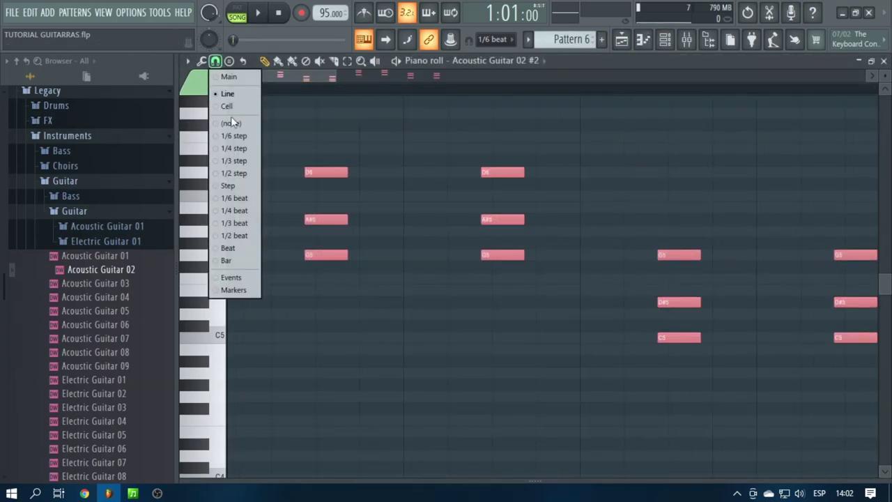
click(229, 150)
scroll(308, 173, up, 5)
drag(310, 173, 427, 172)
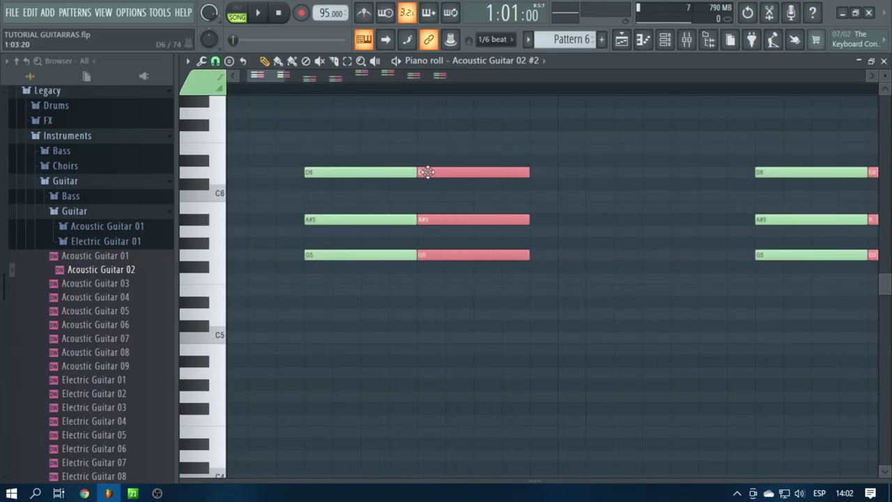
Step: Select all the guitar notes and shorten them slightly, leaving a small gap after each chord
scroll(405, 91, down, 6)
drag(707, 365, 223, 108)
scroll(252, 91, up, 6)
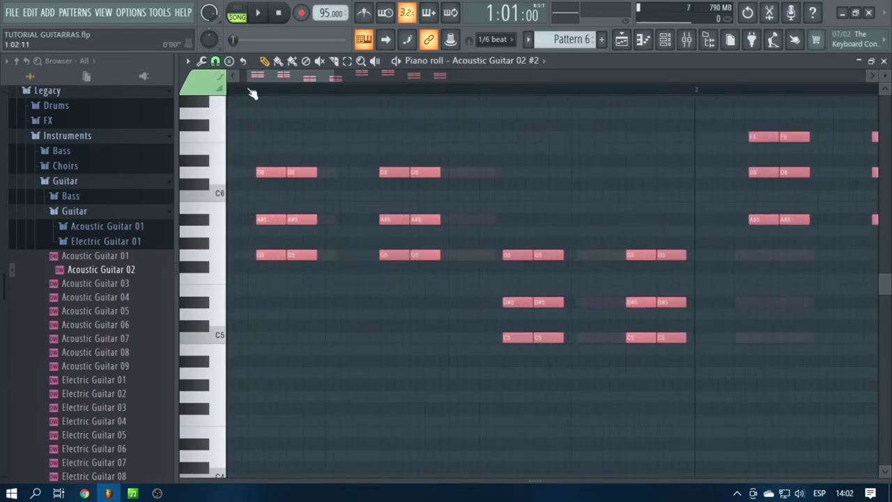
click(216, 62)
click(230, 158)
drag(528, 174, 524, 169)
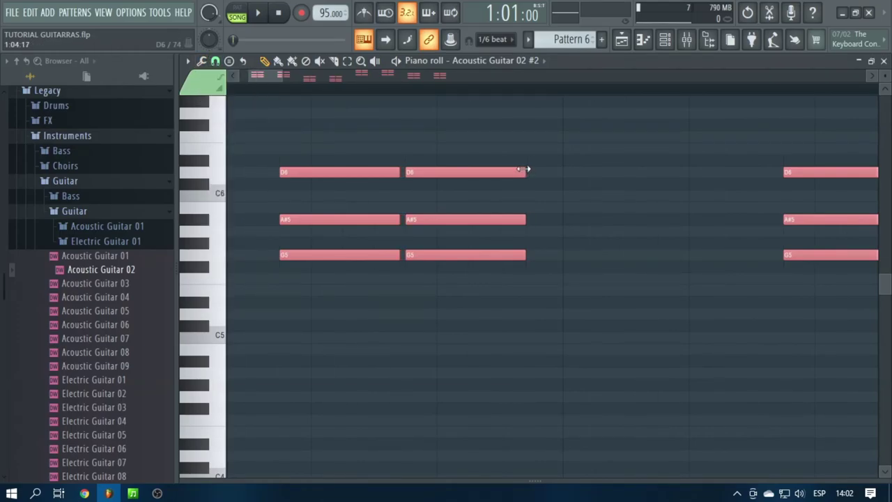
Step: Switch playback to pattern mode and listen to the guitar pattern
scroll(471, 91, down, 6)
click(238, 13)
click(257, 14)
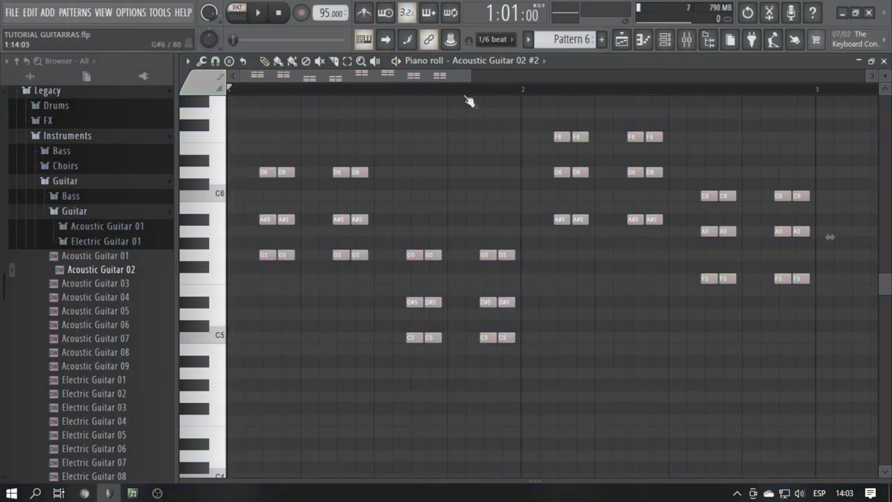
Step: Transpose all the guitar notes in Pattern 6 down one octave and listen to the pattern
scroll(469, 91, down, 5)
ctrl+drag(546, 389, 148, 97)
key(space)
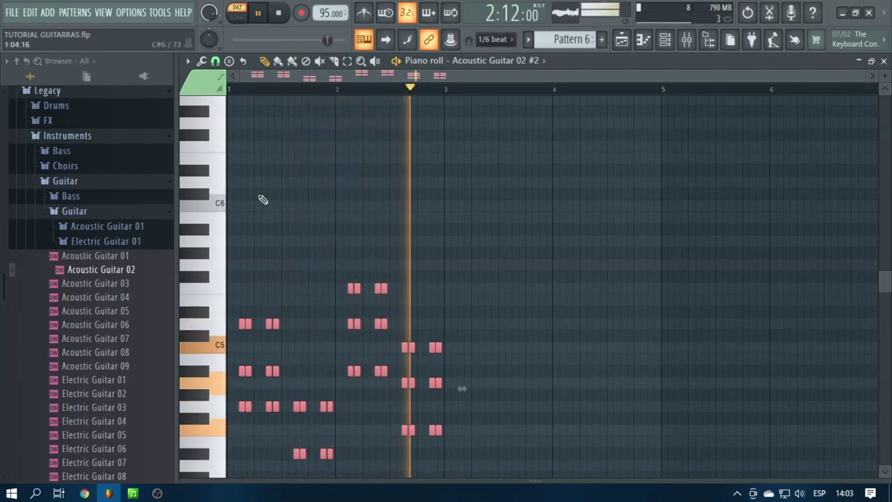
key(space)
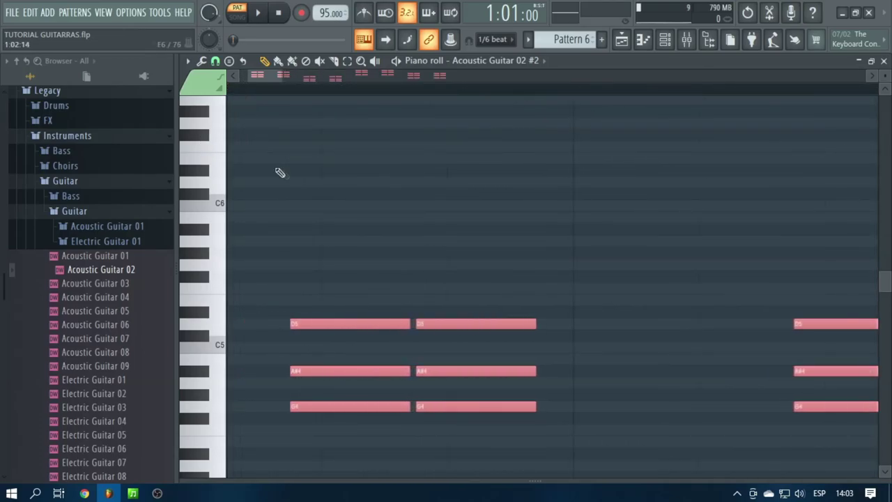
key(space)
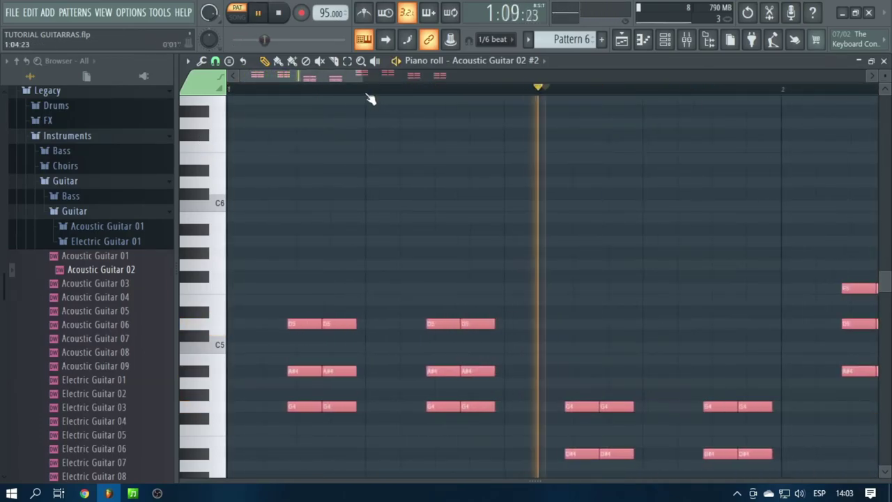
scroll(369, 99, down, 3)
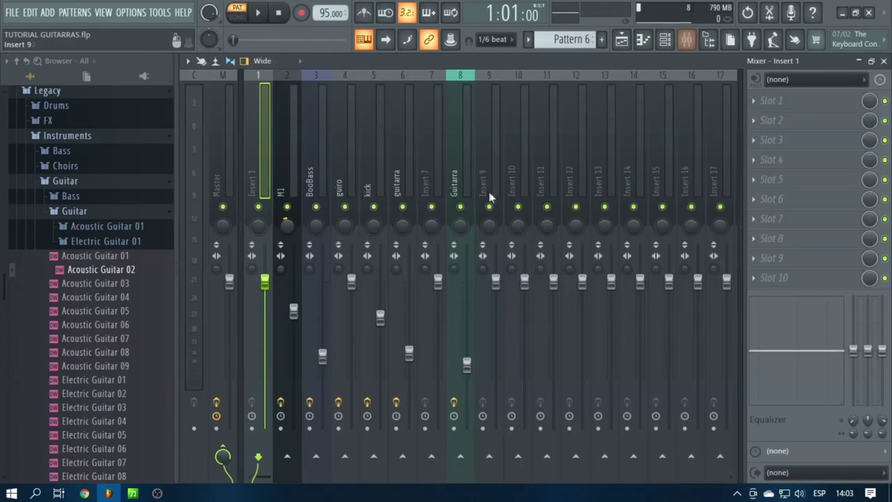
Step: Rename mixer insert 9 as guitarra
right_click(489, 197)
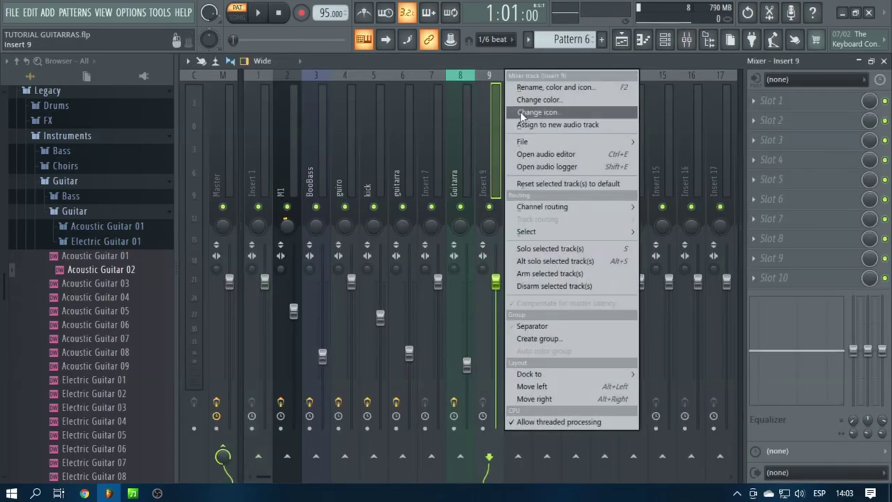
click(500, 118)
key(space)
Step: Add Fruity Stereo Shaper to slot 7 of the new guitarra track, adjust its delay and phase, and listen to the pattern
click(461, 128)
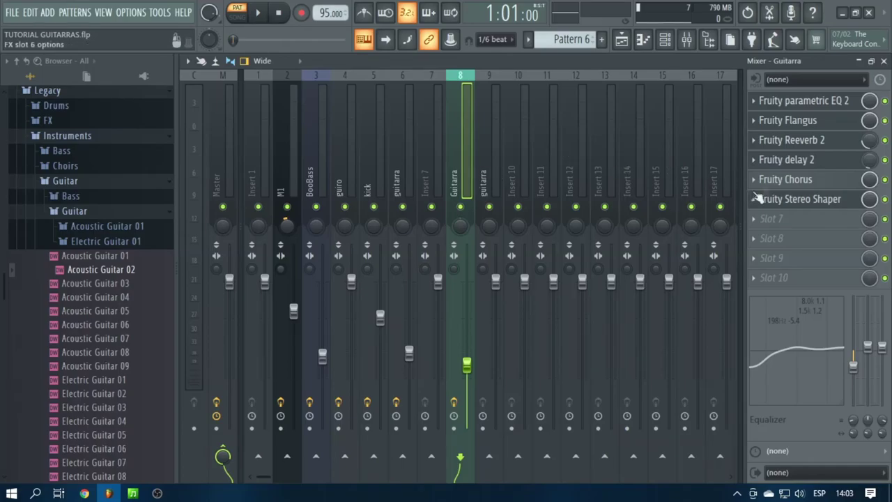
click(491, 160)
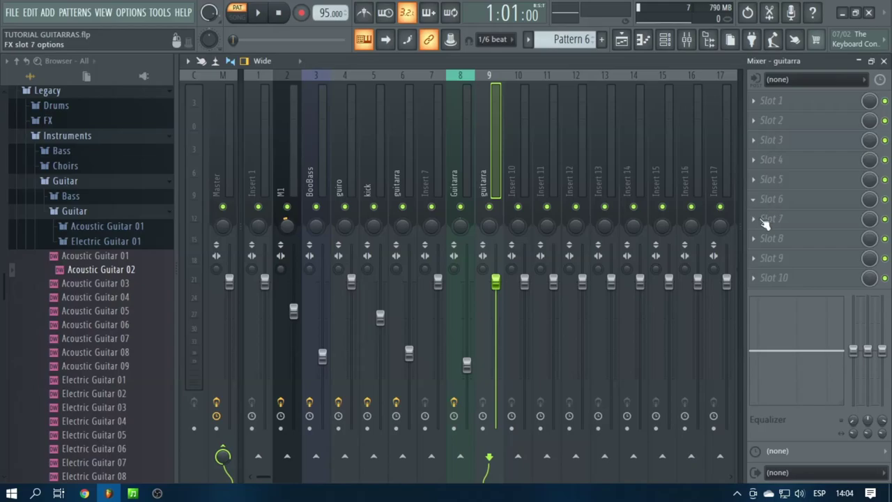
click(759, 219)
click(583, 401)
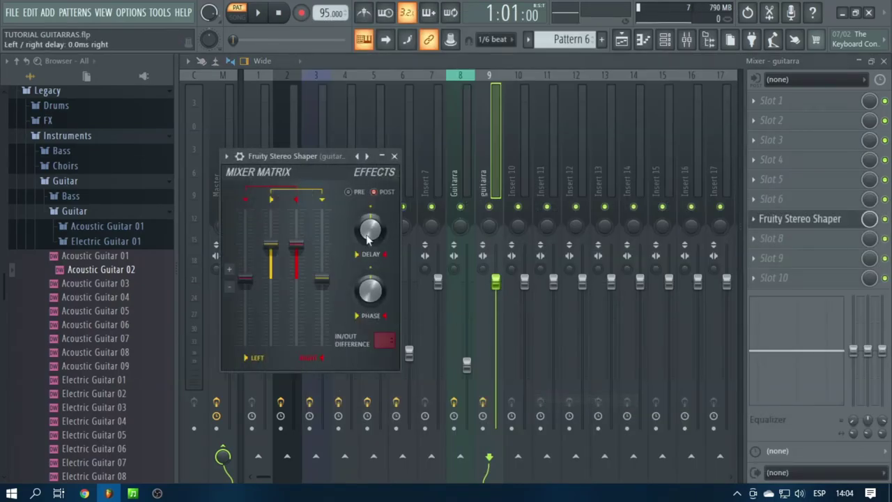
key(space)
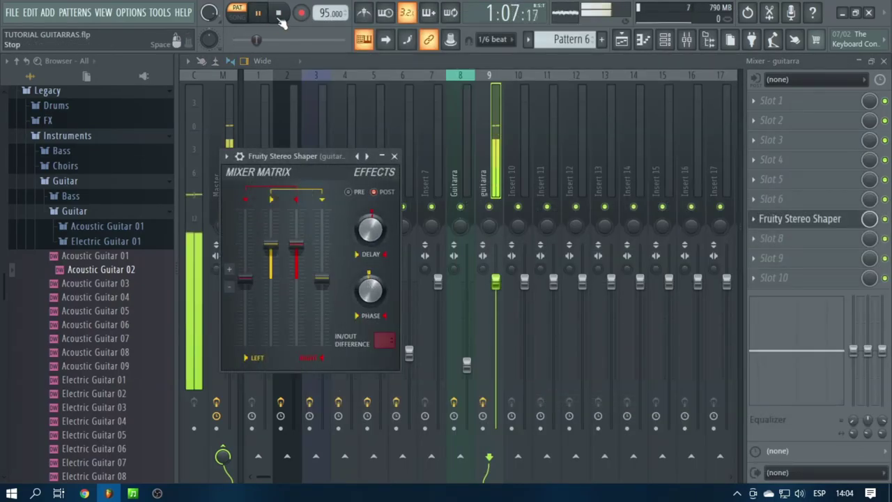
click(279, 15)
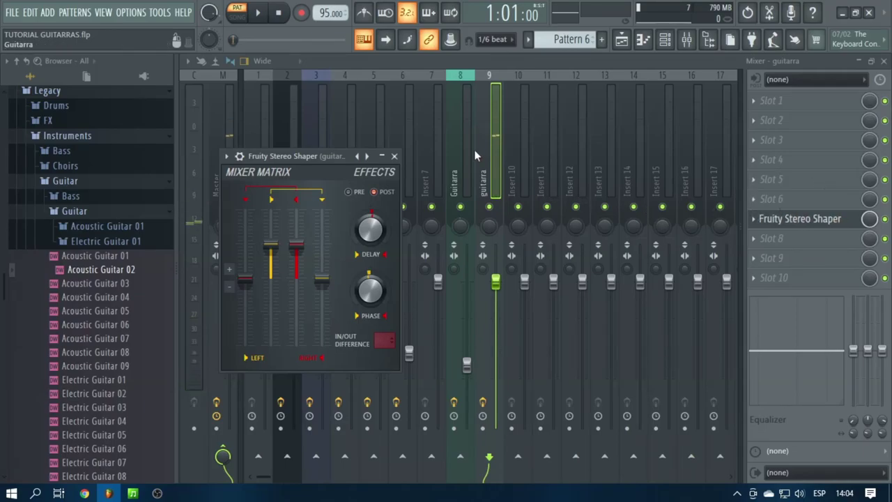
Step: Add Fruity Chorus to slot 6 of mixer track 9, guitarra, and listen to its effect on the pattern
click(477, 152)
click(485, 155)
click(791, 199)
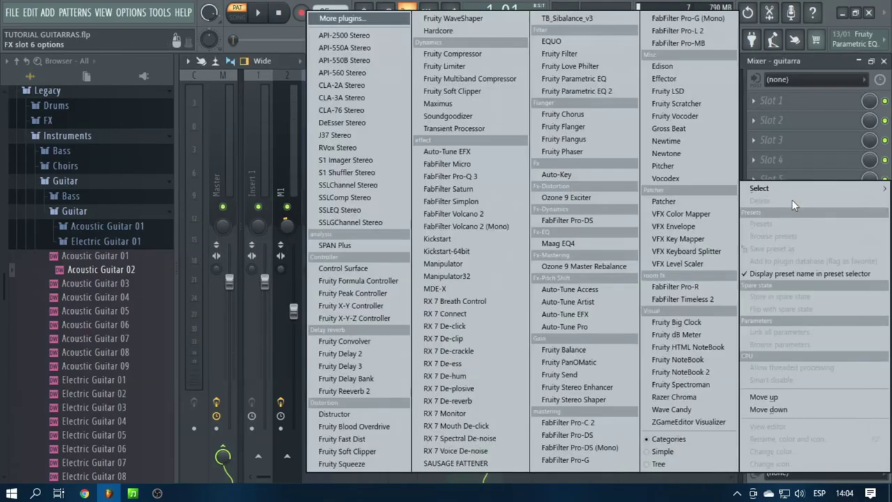
click(559, 114)
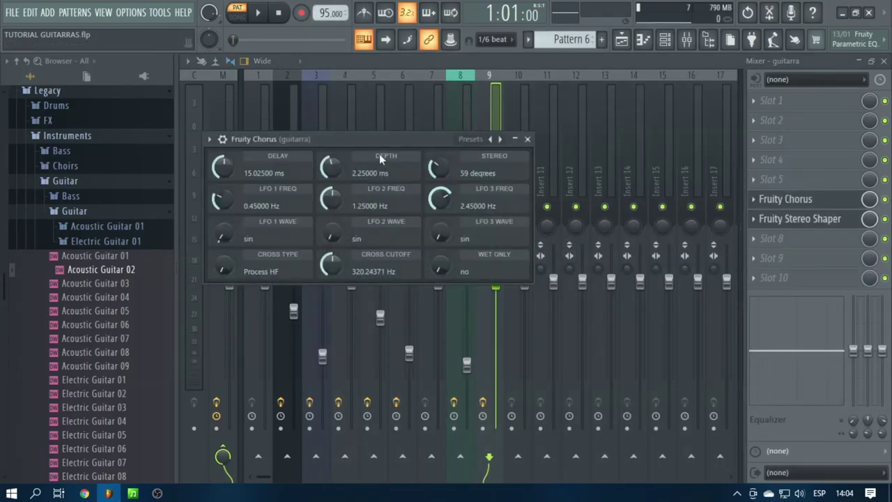
click(260, 14)
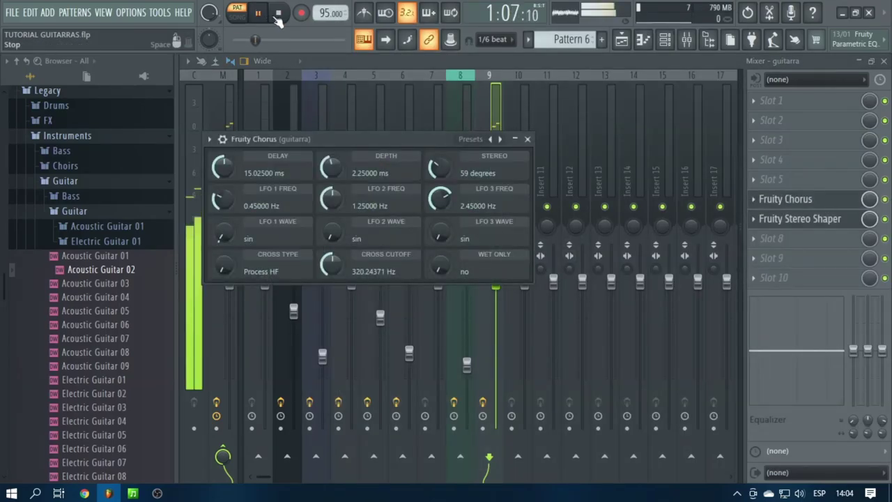
key(space)
click(528, 138)
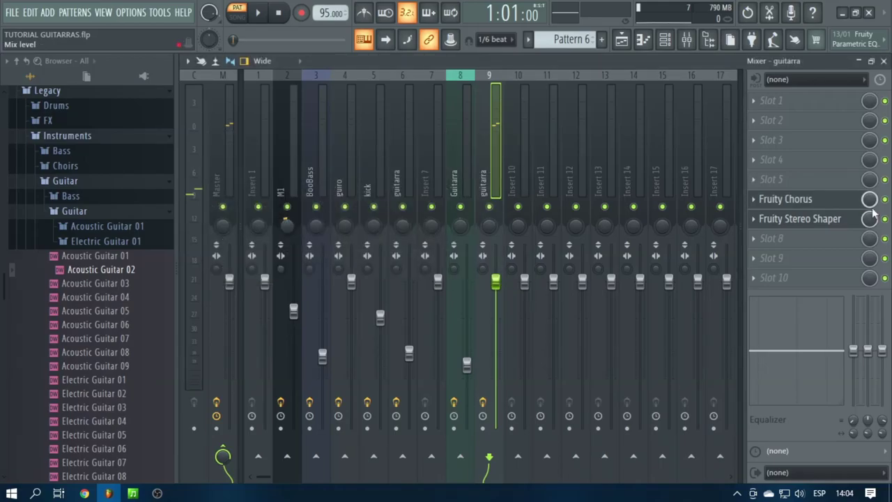
Step: Load Fruity delay 2 into slot 5 of mixer track 9, guitarra, following the effects chain on the Guitarra track
click(463, 173)
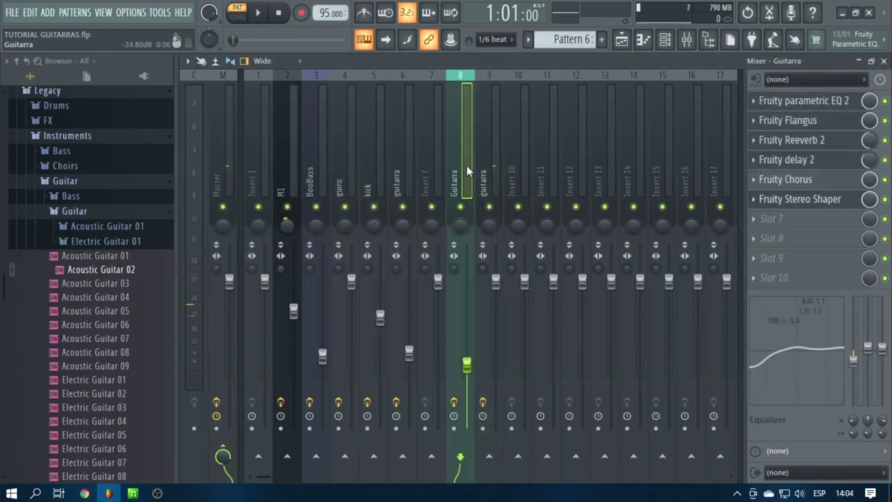
click(486, 172)
click(773, 180)
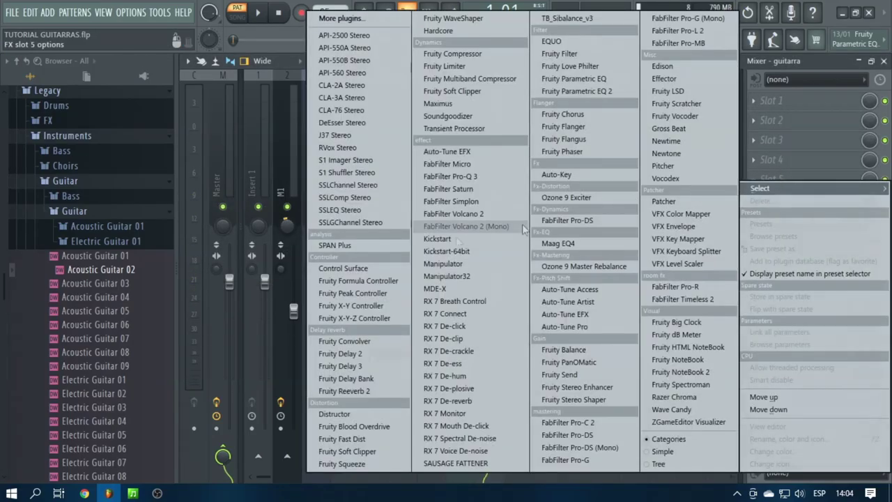
click(370, 358)
drag(310, 123, 331, 266)
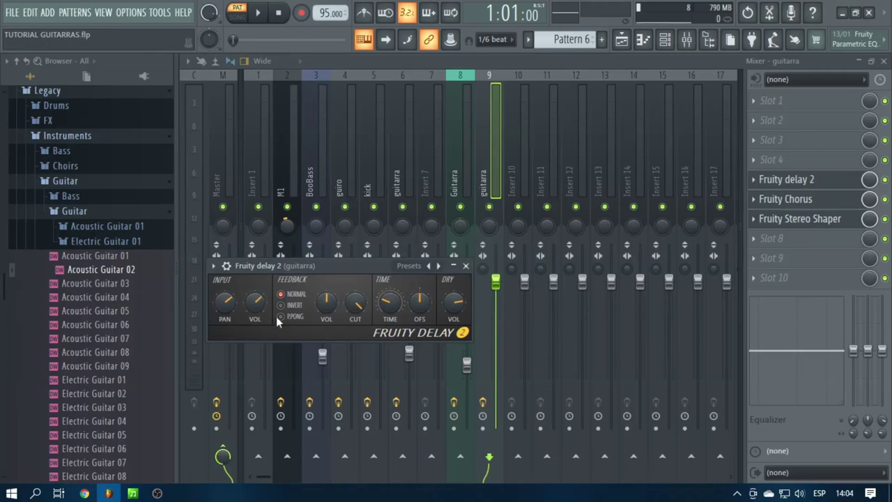
Step: Set the track 9 delay to ping-pong feedback at 42% and lower its mix level to about 11%
click(469, 174)
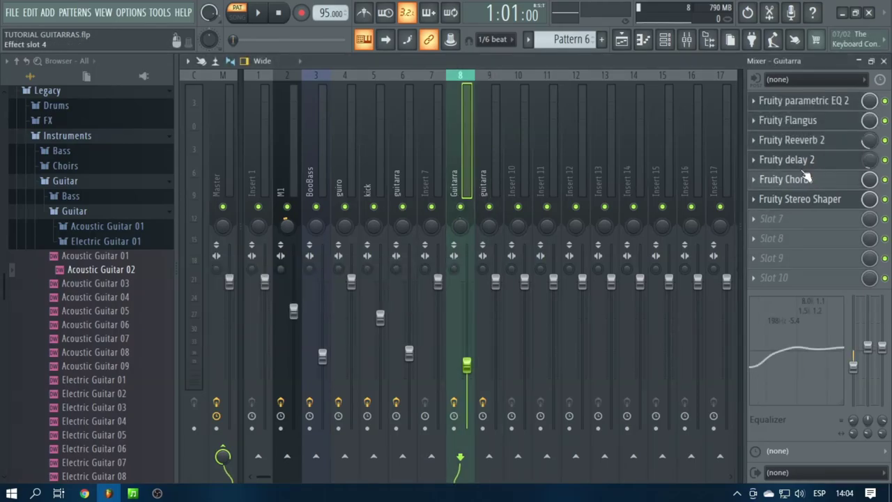
click(801, 163)
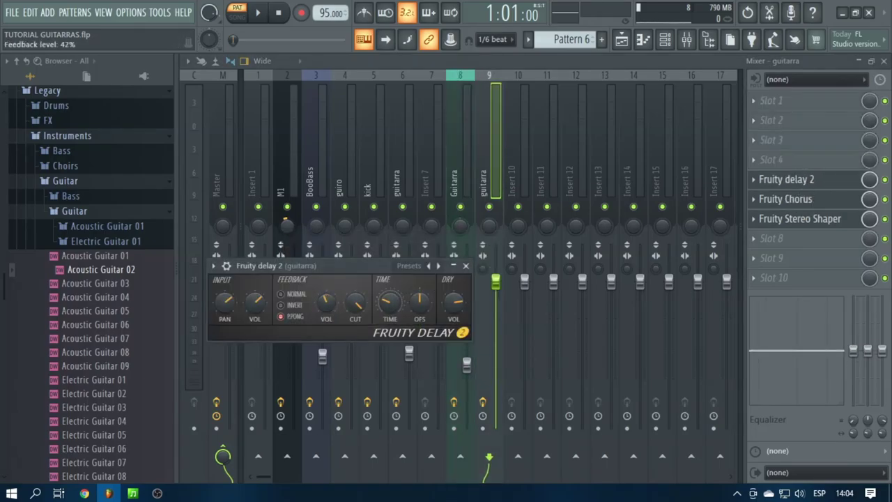
drag(871, 182, 870, 211)
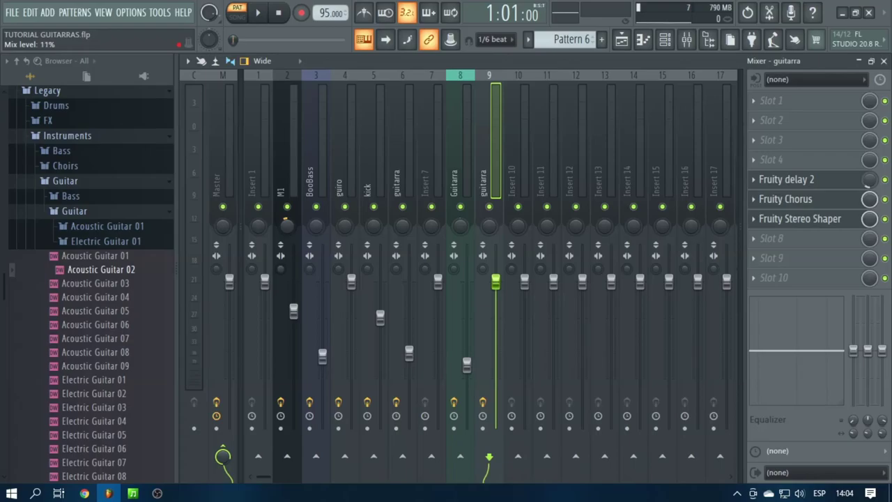
Step: Add Fruity Reeverb 2 to slot 4 of mixer track 9 and lower its mix level
click(457, 173)
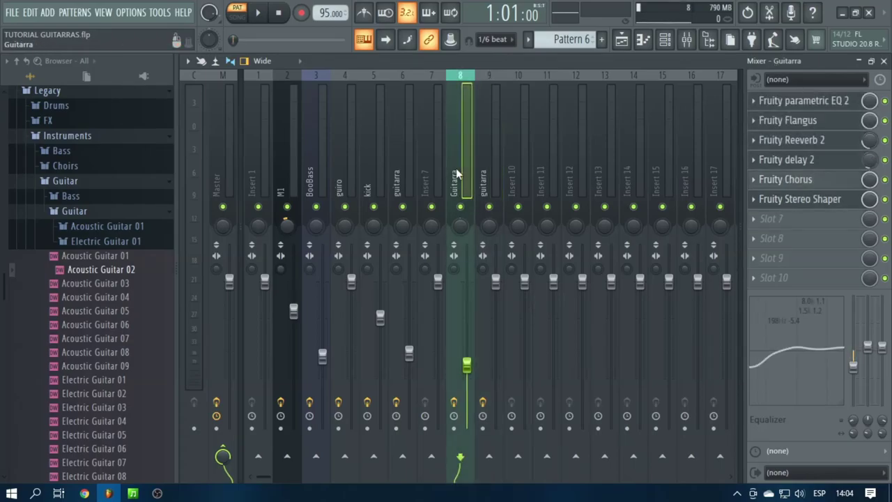
click(478, 169)
click(791, 160)
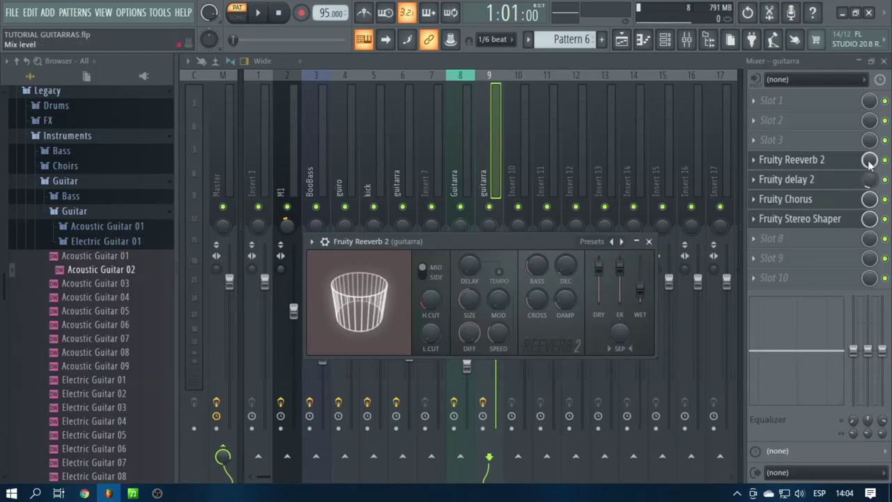
drag(869, 161, 869, 180)
Step: Add Fruity Flangus to slot 3 of track 9, with spread at 100%, delay at 0%, and cross, dry and wet at maximum
click(464, 161)
click(484, 161)
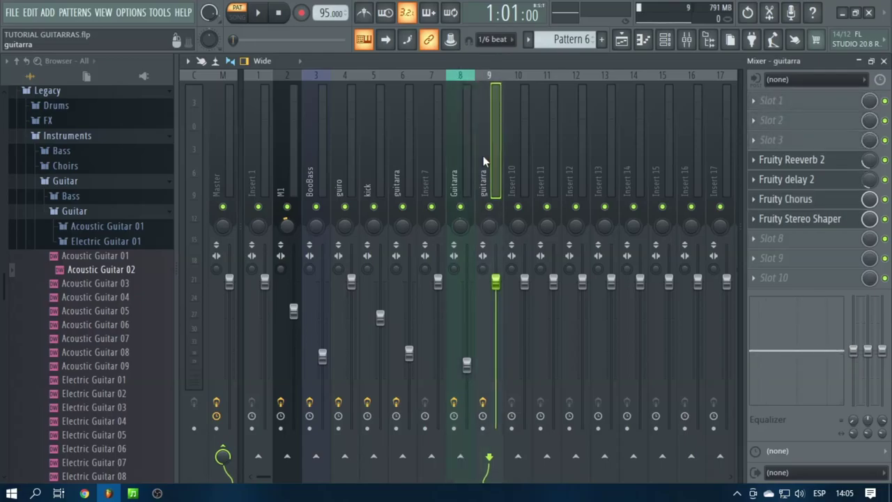
click(779, 146)
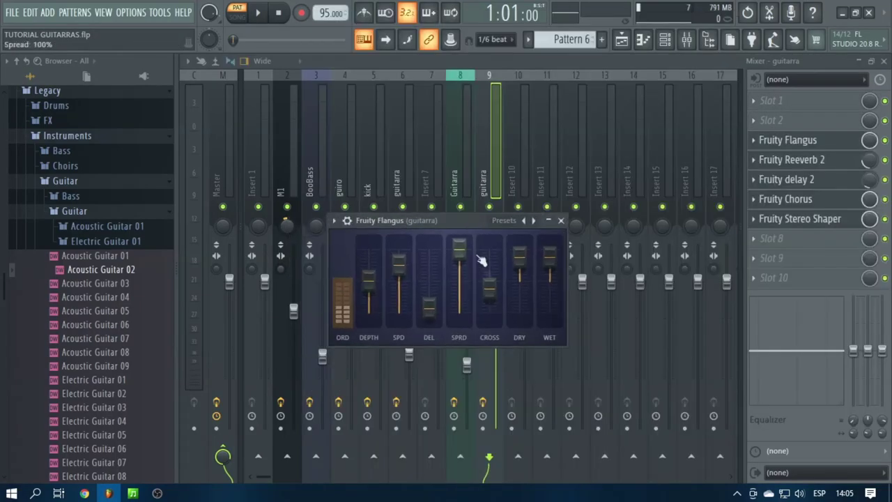
drag(491, 287, 547, 245)
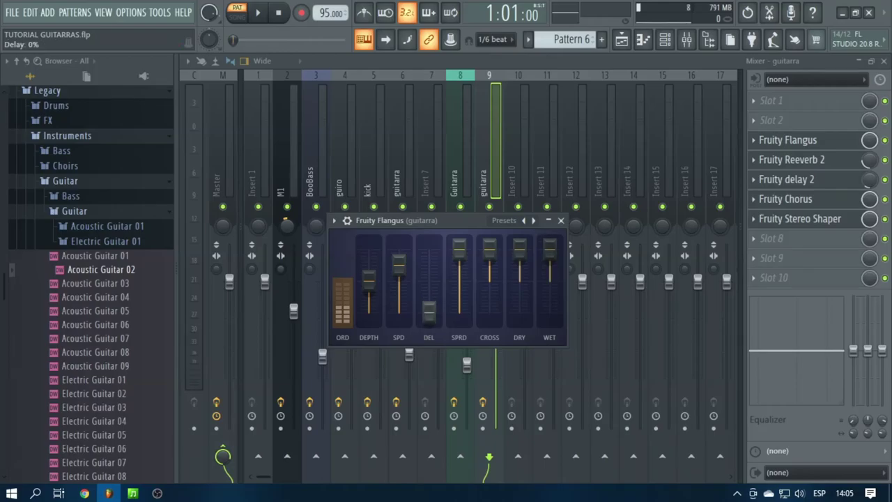
Step: Load Fruity parametric EQ 2 into slot 2 of mixer track 9, guitarra
click(464, 149)
click(481, 150)
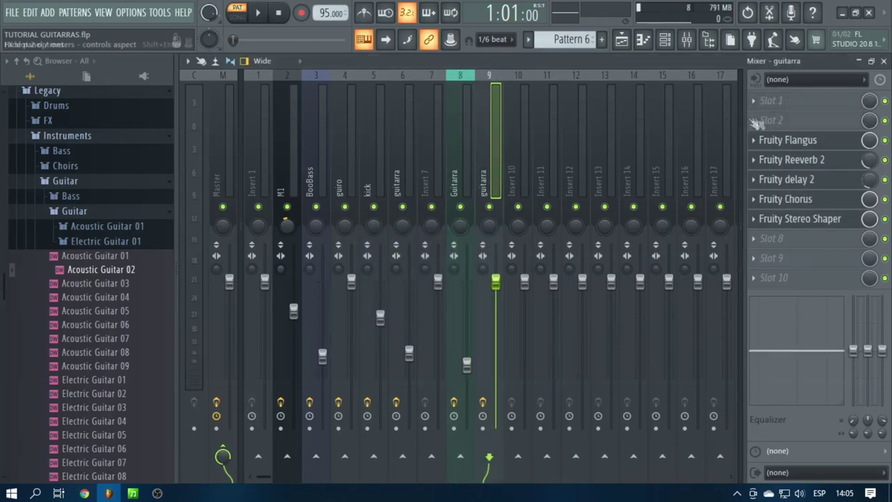
click(753, 120)
mouse_move(758, 137)
click(583, 87)
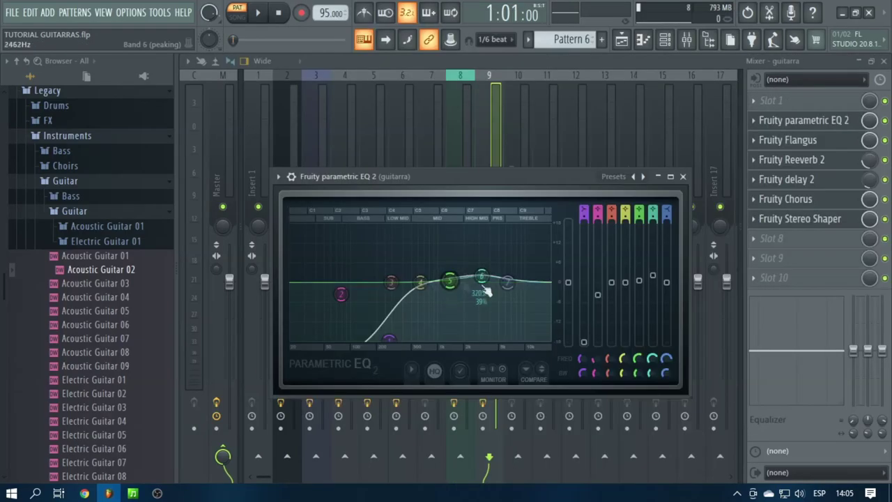
Step: Shape the track 9 EQ by boosting band 7, slightly cutting band 4, and repositioning bands 1, 5 and 6
drag(508, 283, 521, 263)
drag(483, 278, 453, 283)
drag(421, 282, 423, 290)
drag(389, 340, 383, 340)
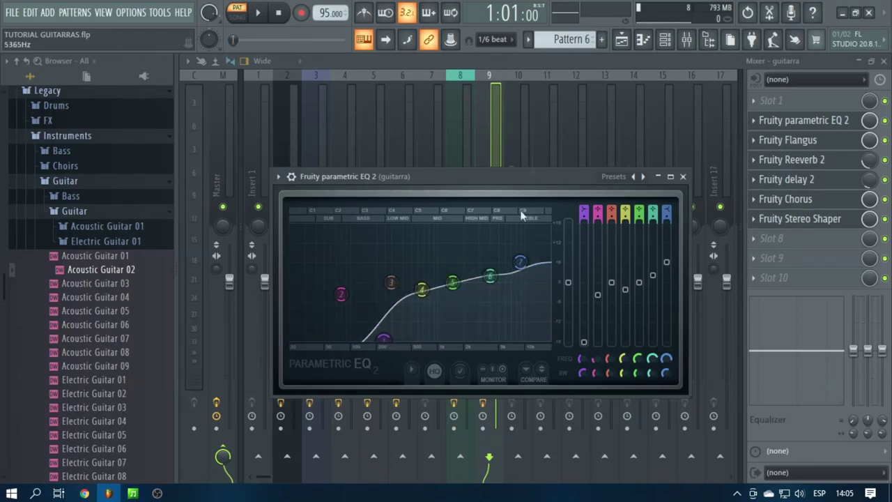
Step: Compare with the Guitarra track's EQ, and move track 9's EQ band 1 to about 368 Hz and bands 3, 4 and 5 higher in frequency
click(466, 133)
click(801, 100)
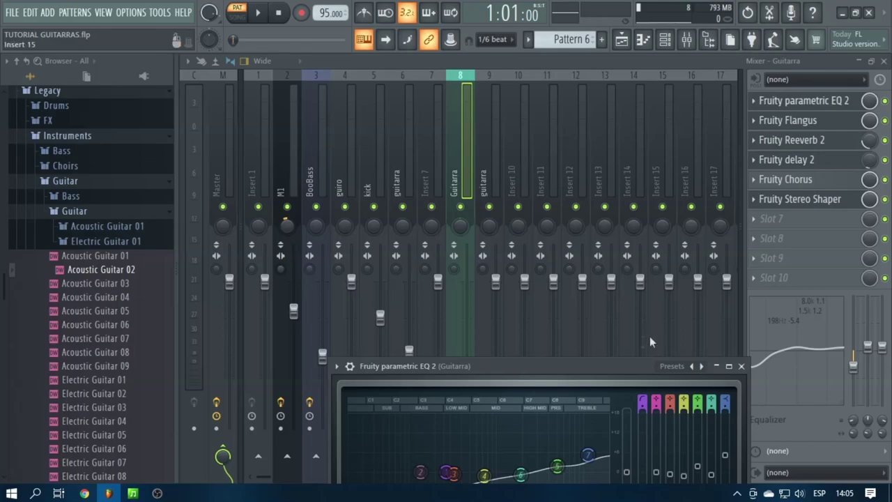
drag(606, 362, 562, 224)
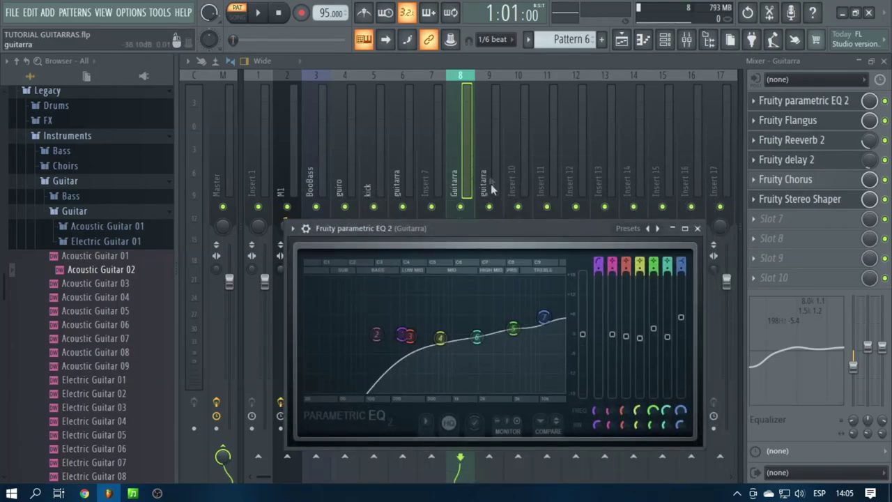
click(489, 140)
click(801, 119)
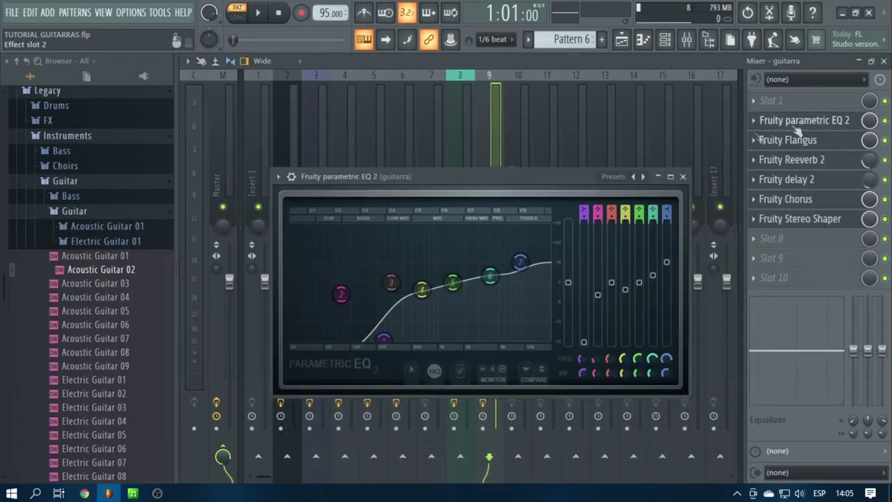
drag(391, 281, 435, 287)
drag(383, 340, 397, 339)
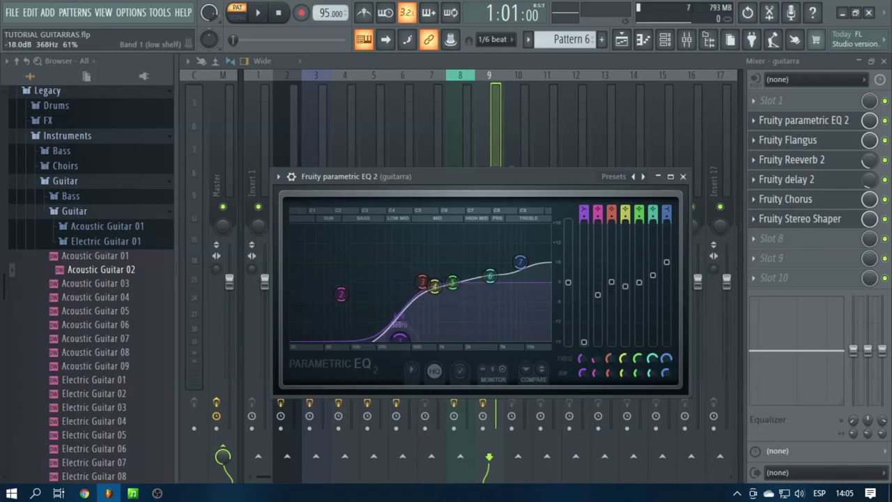
drag(452, 282, 460, 283)
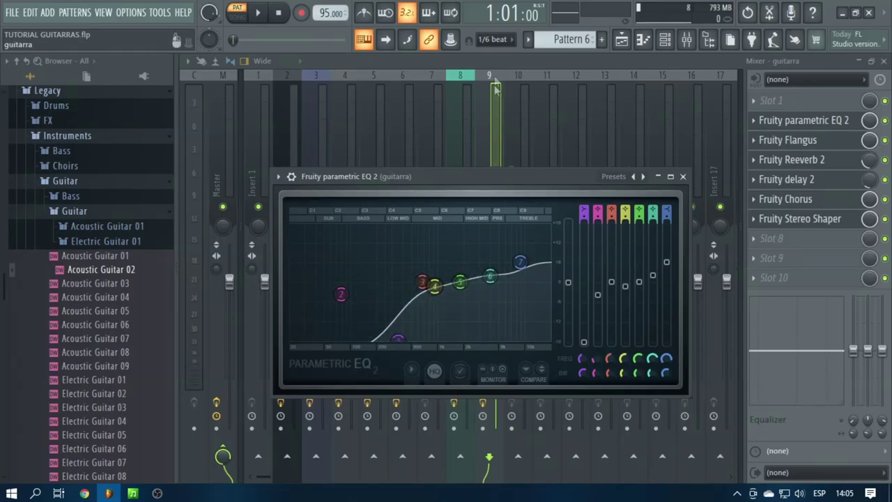
Step: Play the guitar pattern and lower the volume of mixer track 9, guitarra
click(257, 13)
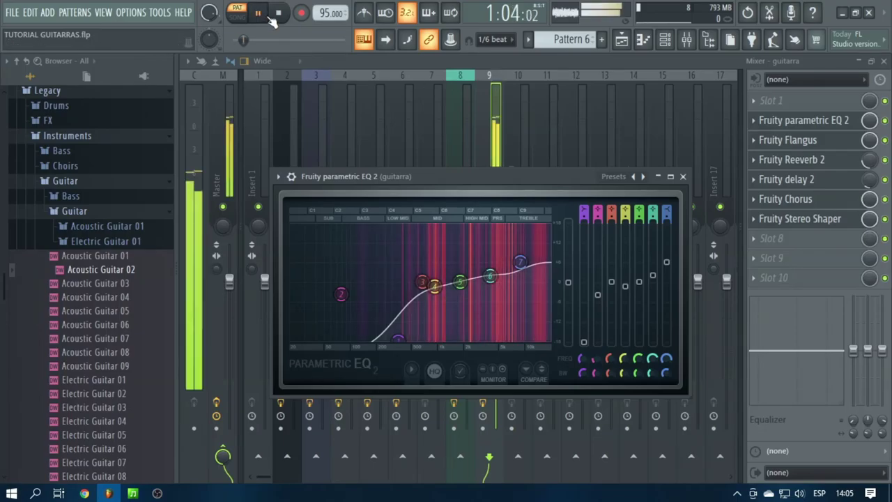
click(465, 67)
drag(496, 280, 497, 321)
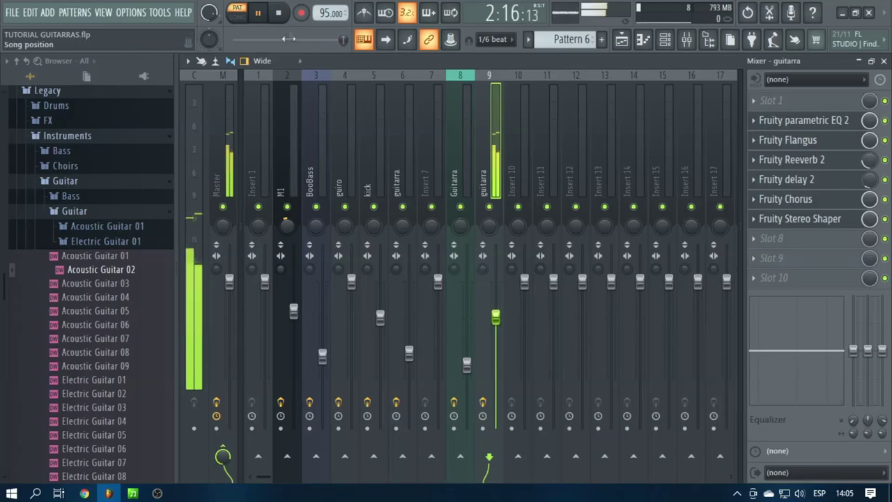
Step: Stop playback, insert an empty playlist track at Track 4, and place Pattern 6 clips on it at bar 1 and across bars 5 to 12
key(space)
key(F5)
right_click(327, 234)
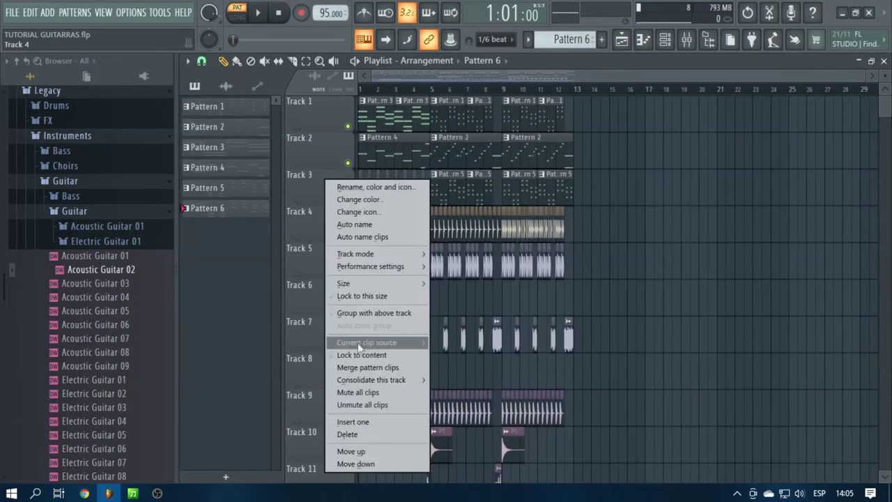
click(368, 421)
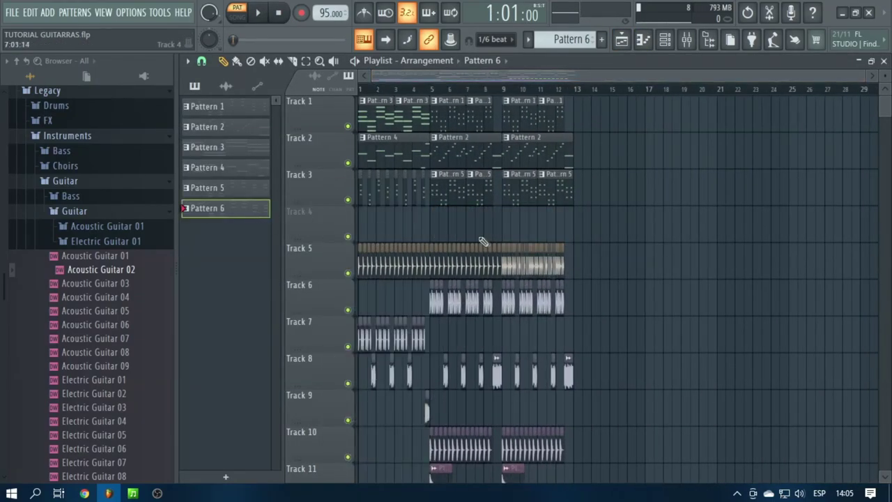
click(433, 230)
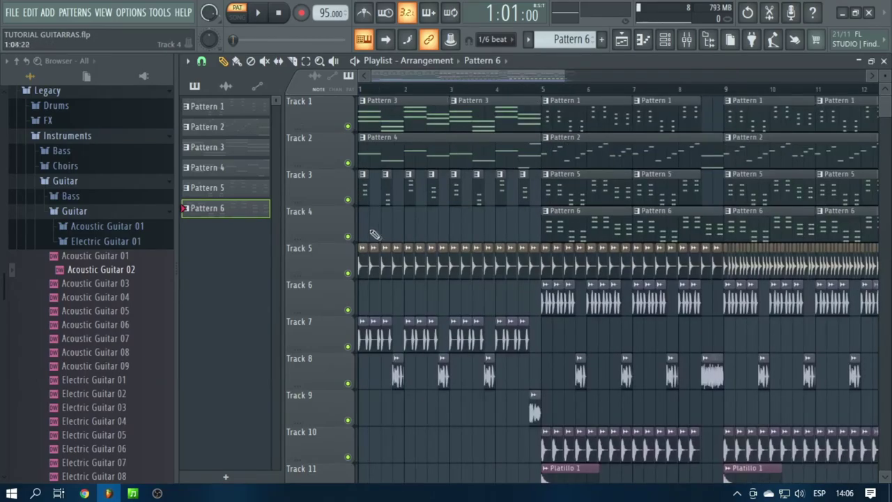
click(369, 229)
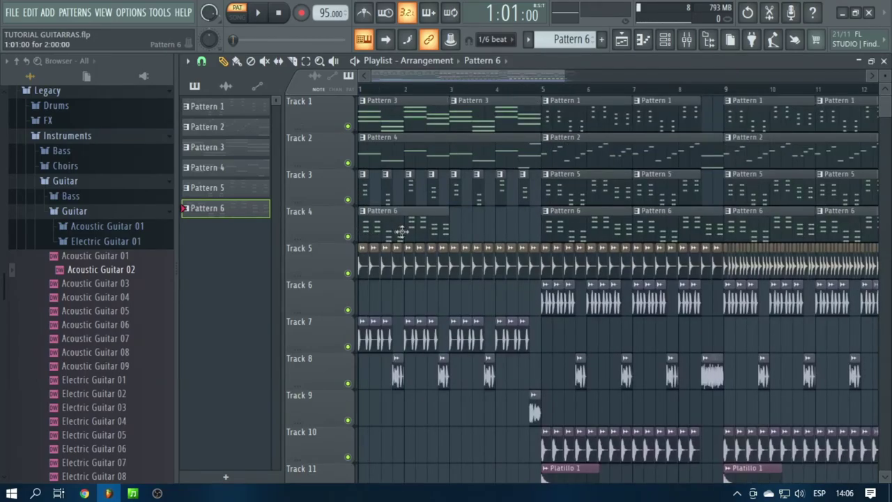
Step: Slice the Pattern 6 clip at the start of Track 4 into quarter-bar pieces across bars 1 and 2
scroll(379, 155, up, 3)
click(293, 61)
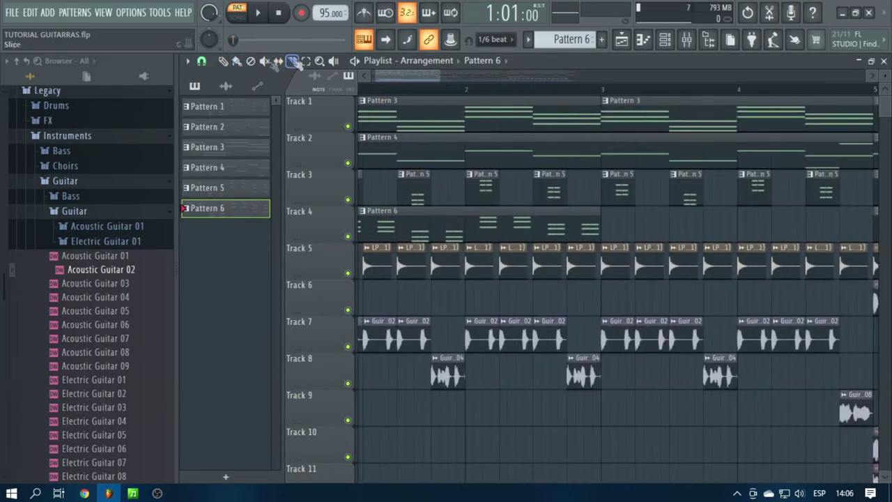
click(201, 60)
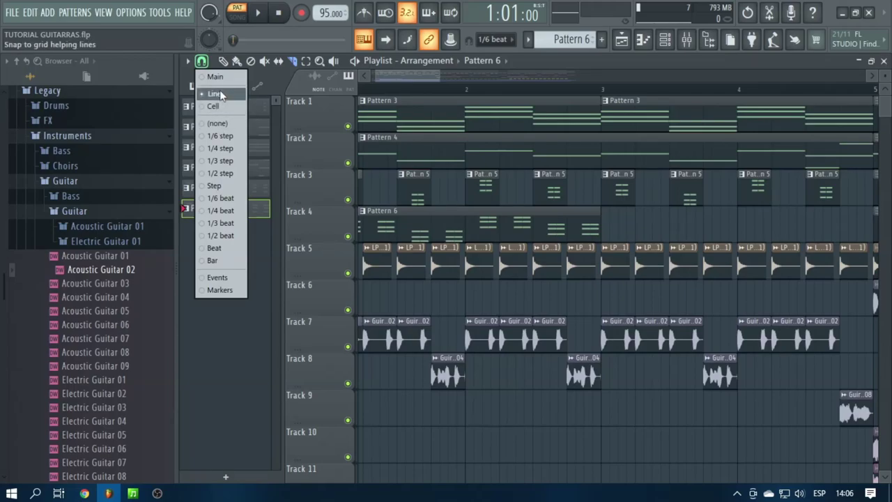
drag(392, 77, 337, 82)
drag(397, 249, 426, 242)
drag(461, 209, 461, 240)
drag(495, 209, 494, 240)
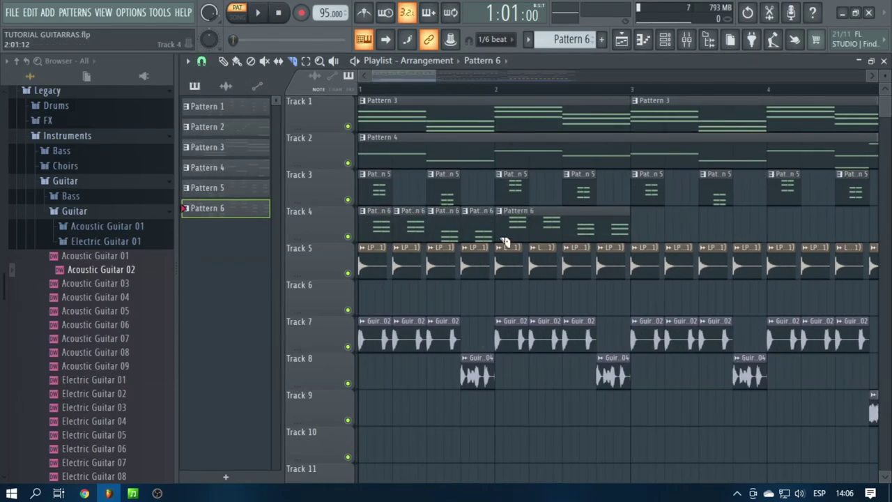
drag(535, 212, 535, 236)
drag(605, 246, 604, 246)
Step: Delete every second Pattern 6 slice in bars 1 and 2 of Track 4, and duplicate the remaining slices into bars 3 and 4
click(223, 61)
right_click(418, 209)
right_click(477, 209)
right_click(546, 209)
right_click(607, 209)
ctrl+drag(613, 210, 376, 225)
key(ctrl+b)
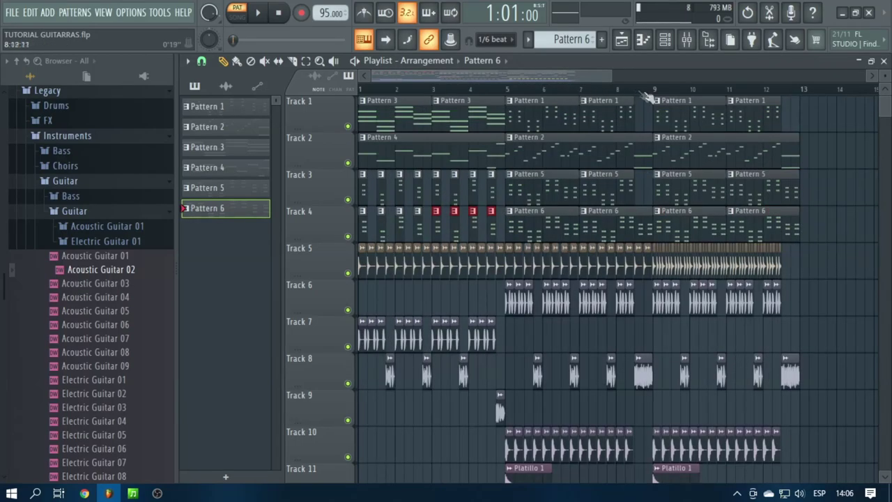
Step: Shorten the Pattern 6 clip starting at bar 7 on Track 4 so it ends in line with the Pattern 5 clip above
scroll(652, 97, up, 5)
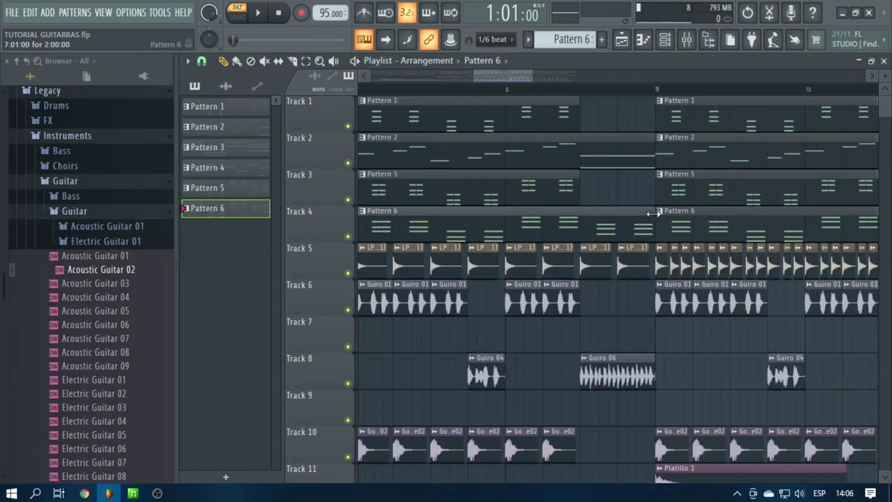
scroll(589, 96, down, 4)
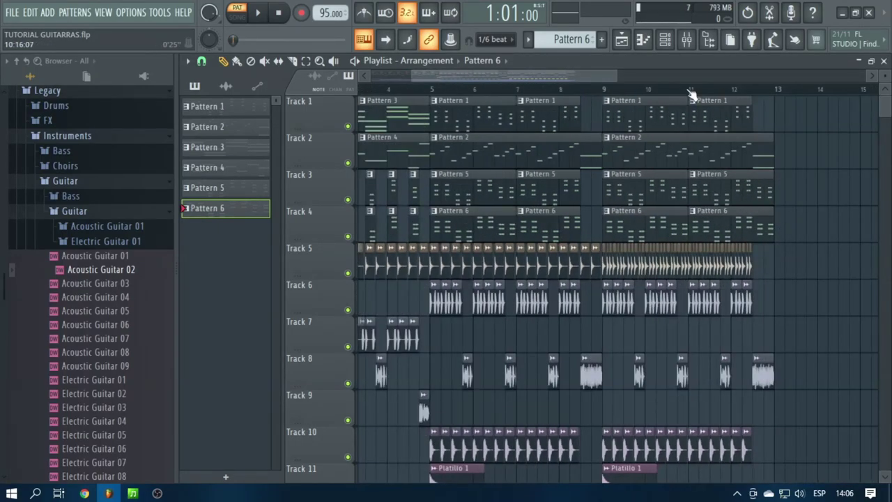
scroll(690, 94, down, 3)
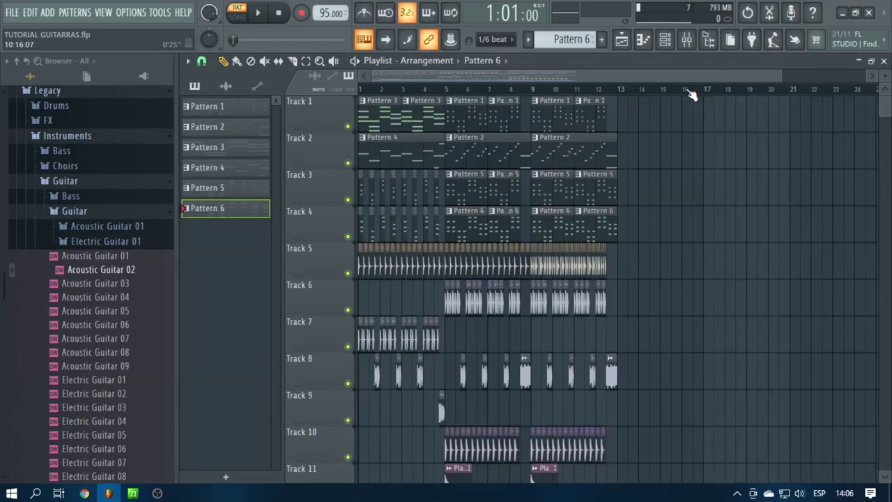
Step: Mute playlist Track 3 and check the mixer fader levels of the two guitar tracks
click(349, 200)
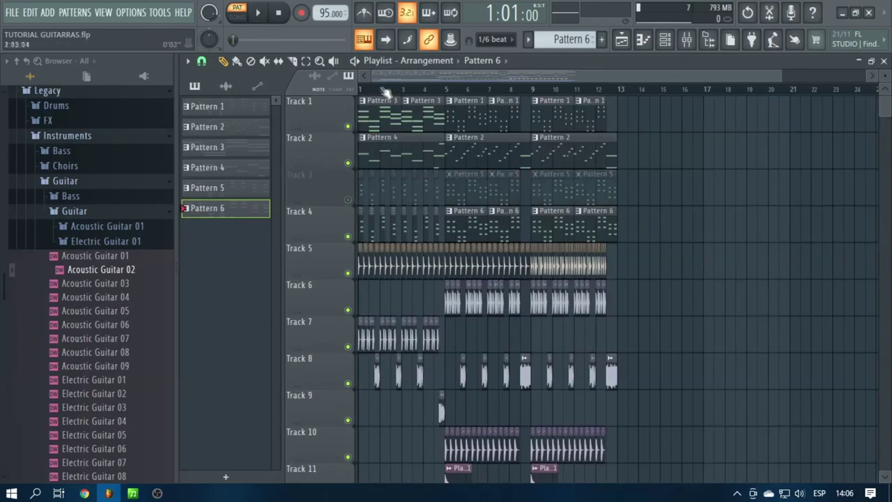
scroll(384, 91, up, 3)
click(686, 39)
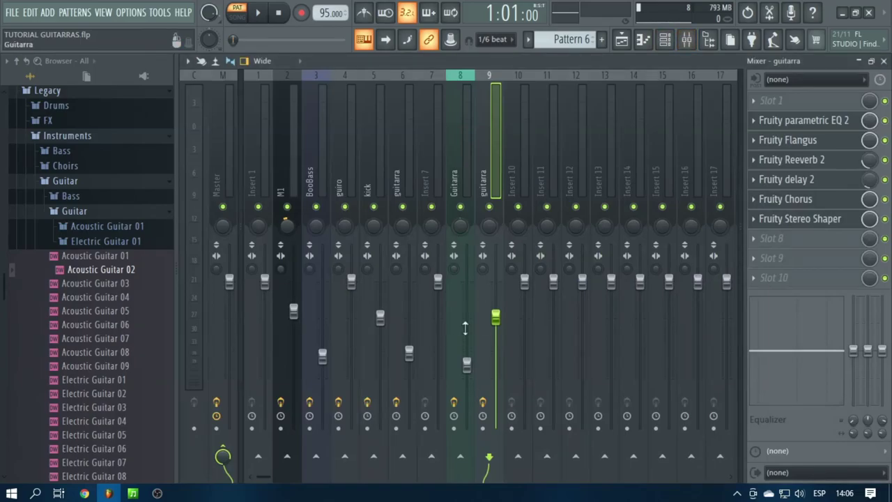
click(621, 40)
Step: Play the arrangement in song mode and lower the volume of mixer track 9, guitarra, to about the fader level of track 8
click(238, 13)
click(256, 15)
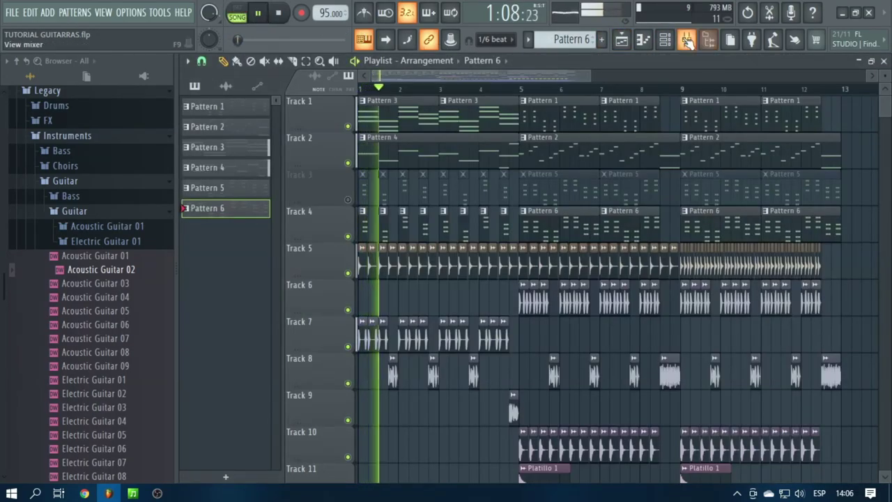
key(F9)
drag(495, 341, 495, 363)
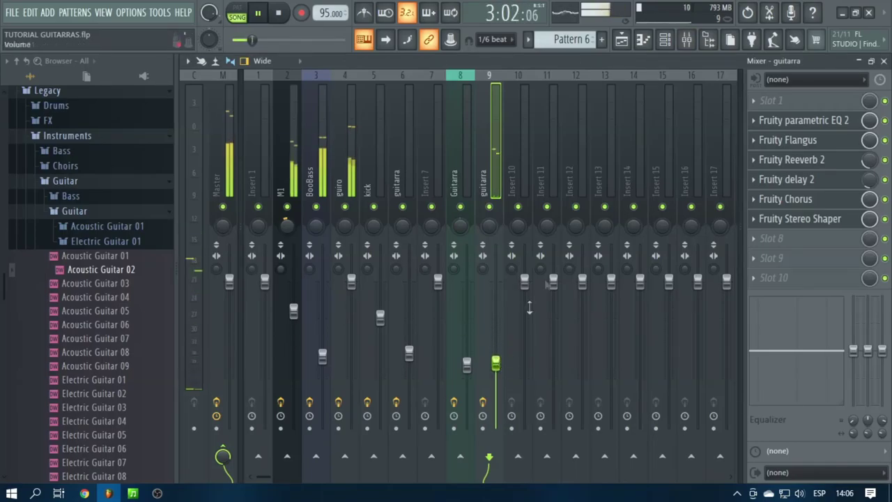
Step: Listen to the new guitar part through the arrangement from about bar 4 to bar 10, checking its mixer level, and stop playback
click(622, 42)
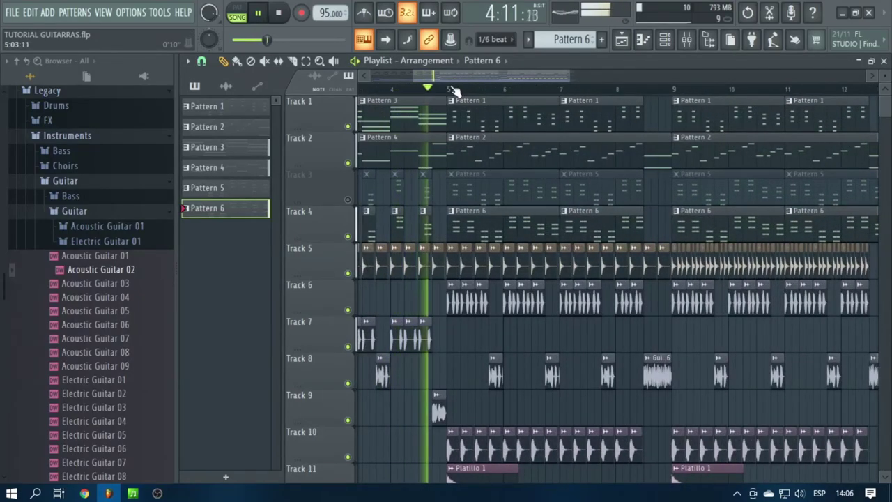
scroll(458, 89, down, 1)
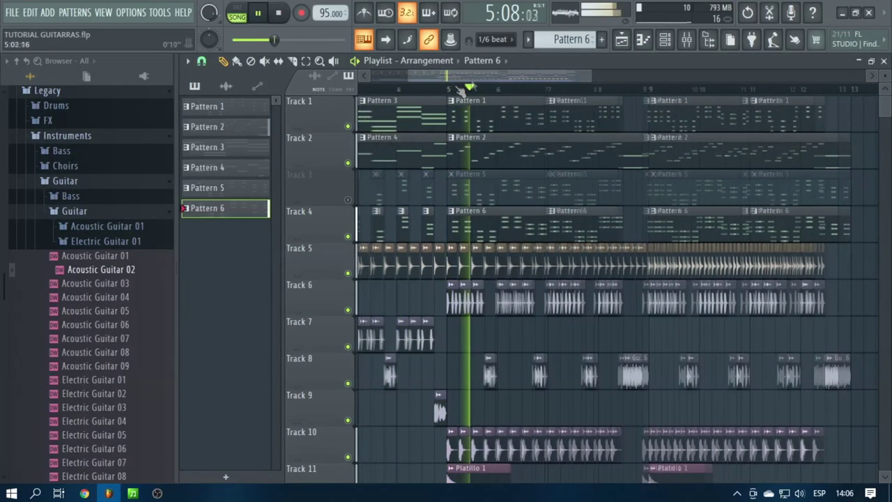
click(686, 43)
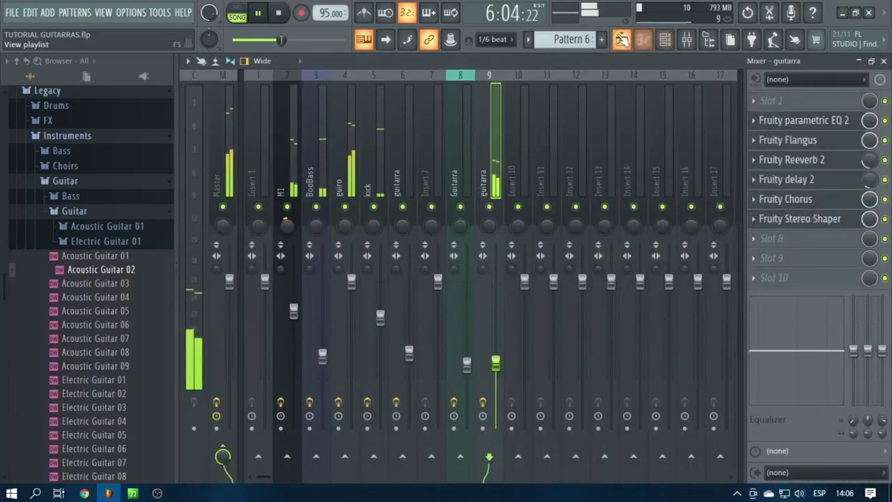
click(622, 40)
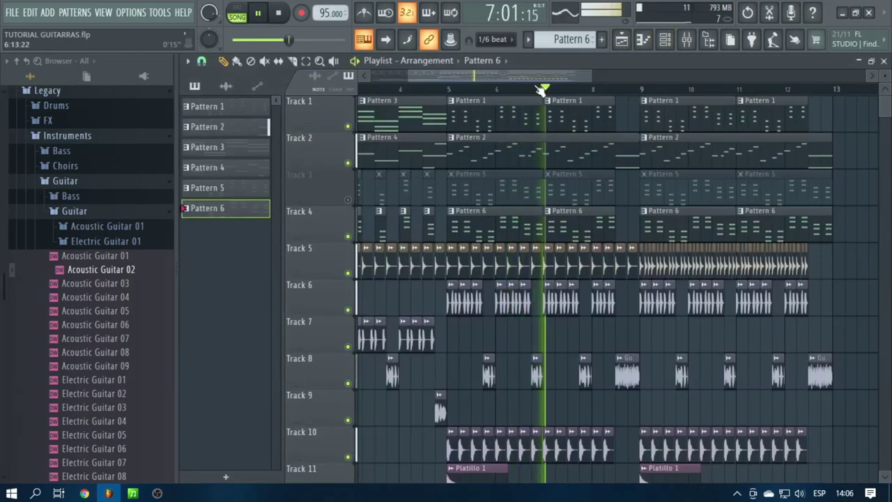
scroll(539, 89, down, 1)
scroll(540, 89, up, 1)
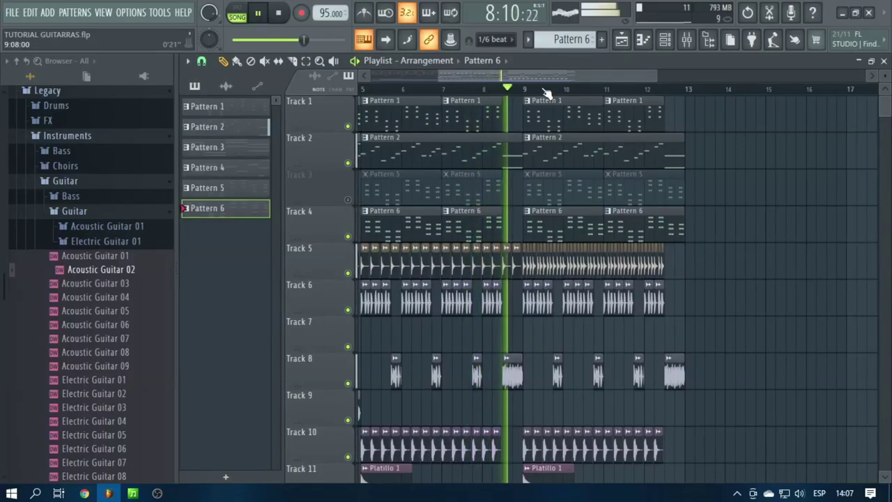
scroll(547, 93, down, 2)
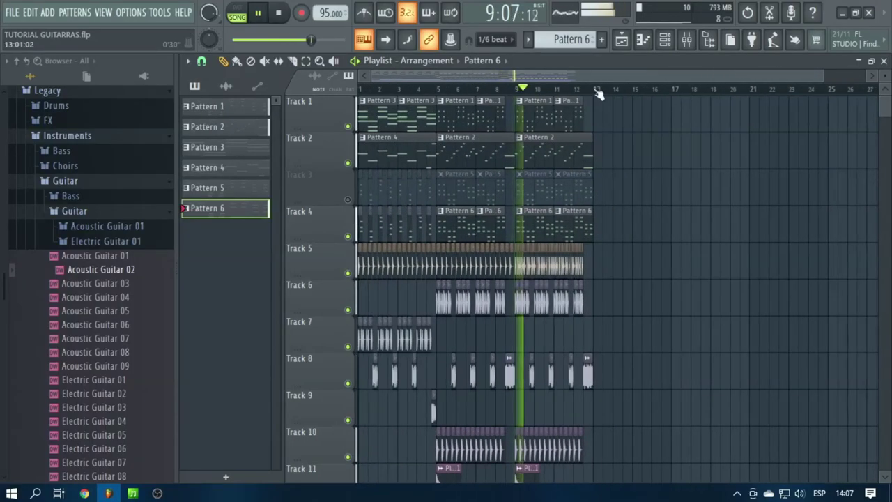
scroll(599, 93, up, 2)
scroll(598, 94, down, 2)
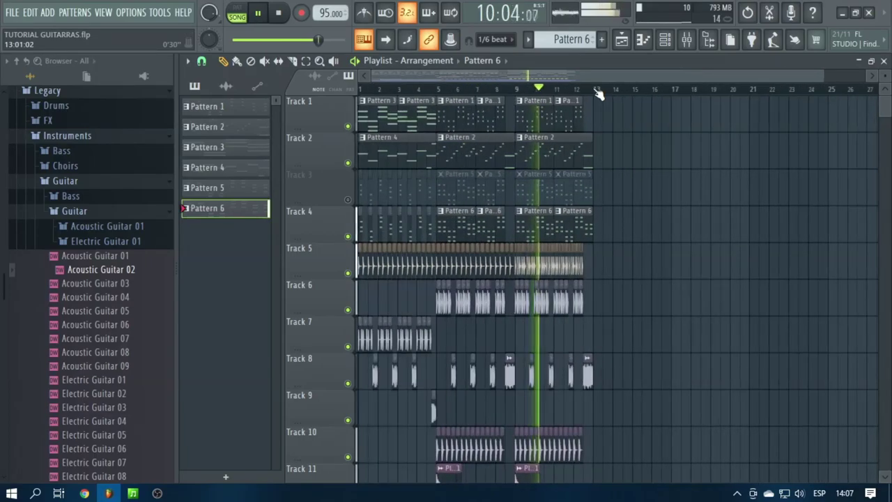
click(278, 13)
Step: Unmute playlist Track 3 and mute Track 4 to switch back to the Pattern 5 guitar
right_click(349, 237)
right_click(349, 237)
click(348, 237)
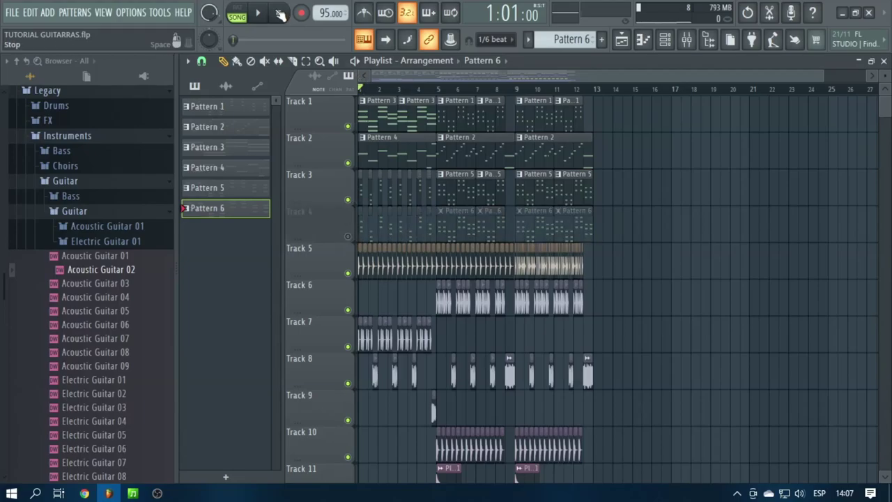
Step: Play the arrangement with the Pattern 5 guitar for comparison, following the intro and the section from bar 5, and stop playback
key(space)
scroll(469, 100, up, 4)
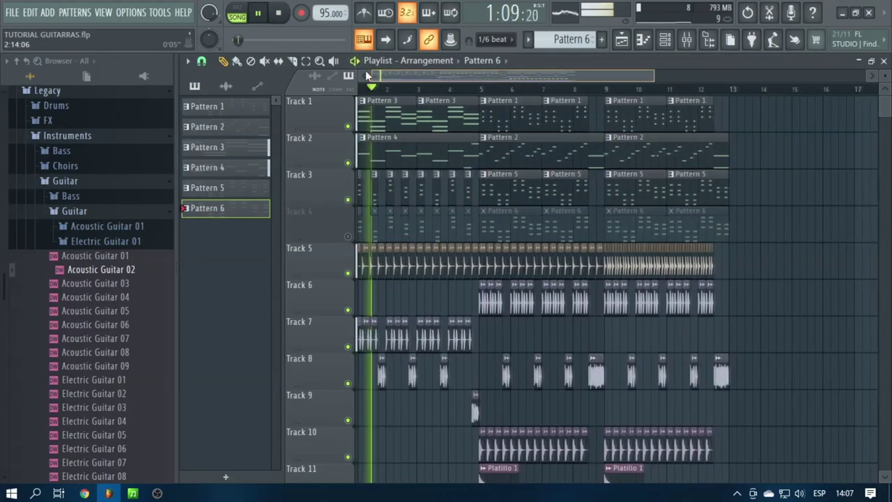
scroll(480, 97, up, 3)
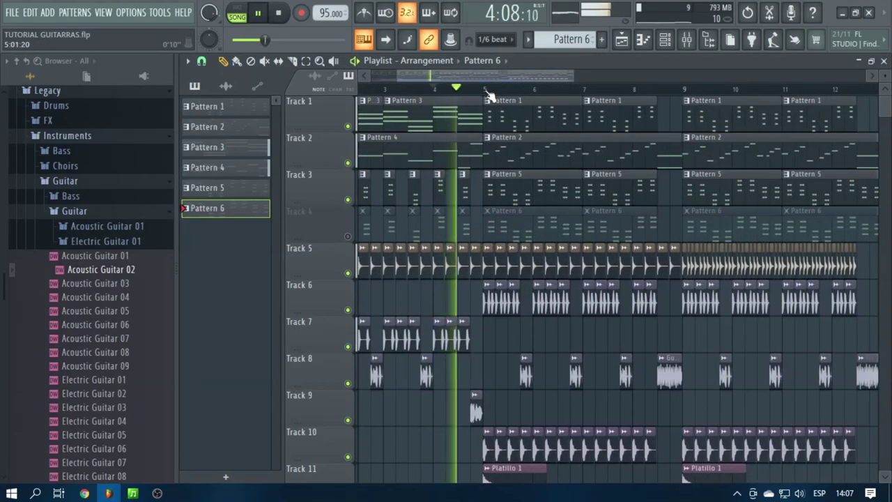
scroll(489, 96, down, 4)
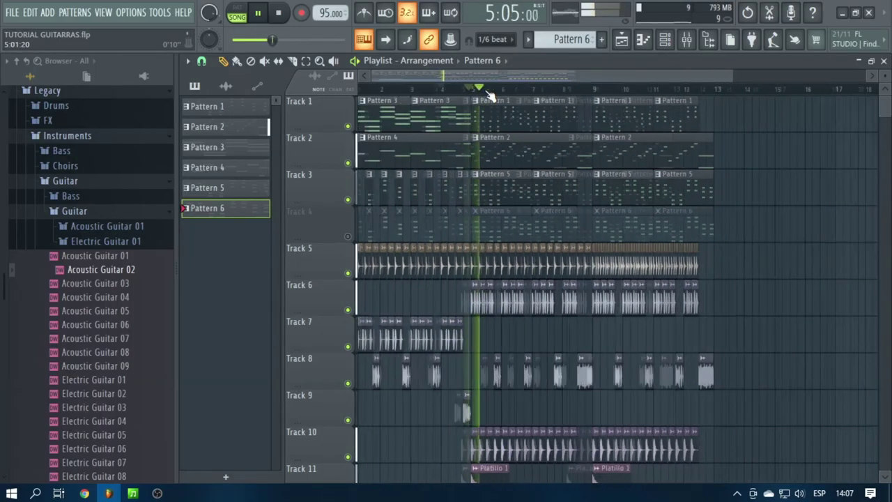
scroll(581, 96, down, 2)
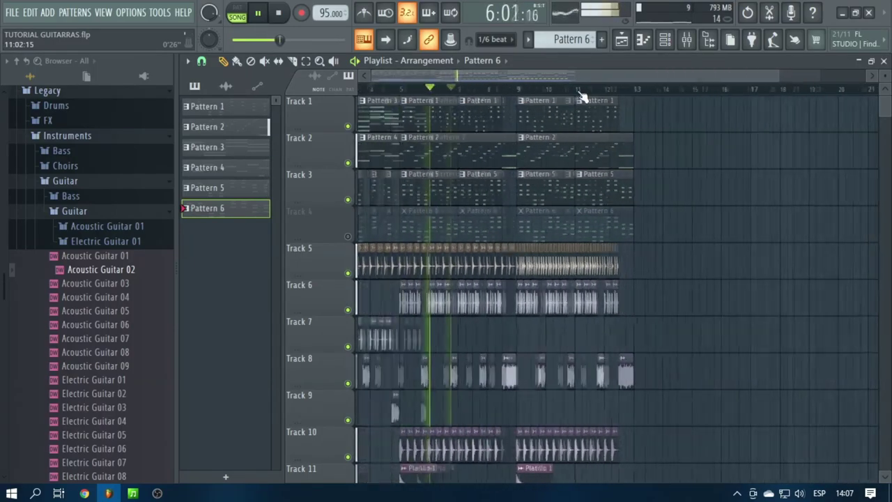
key(space)
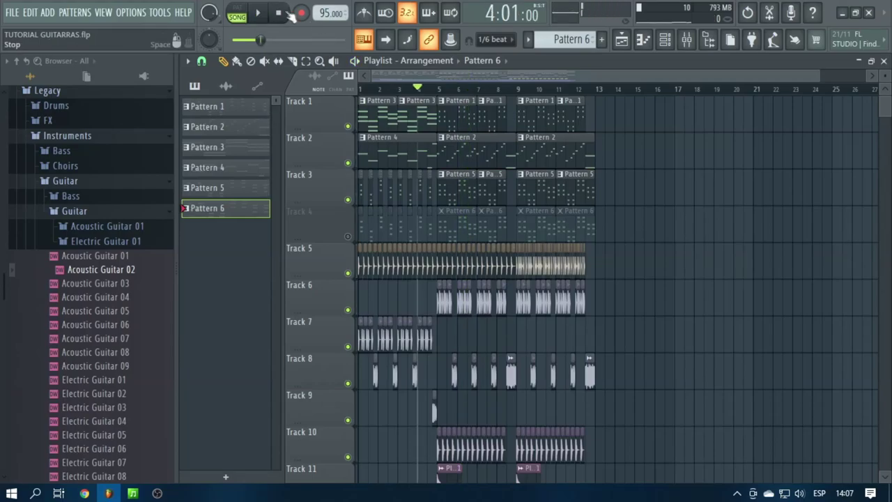
scroll(431, 90, down, 1)
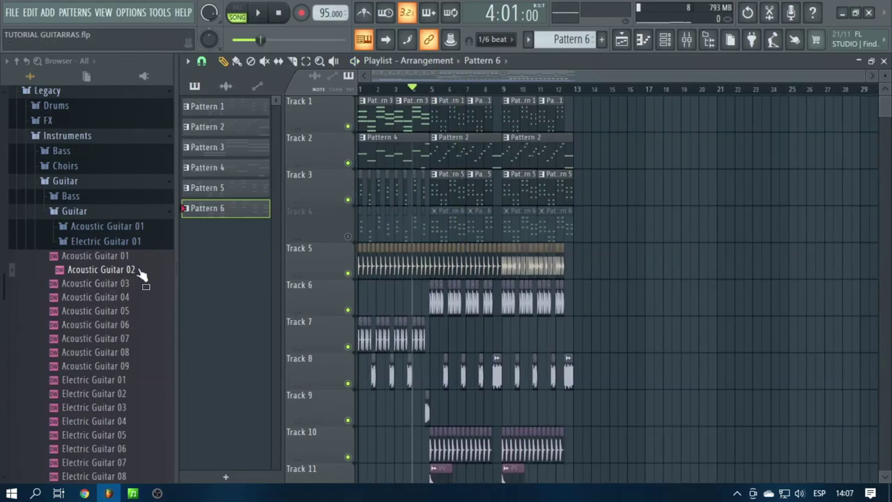
scroll(139, 279, down, 6)
scroll(131, 264, up, 4)
scroll(130, 260, up, 3)
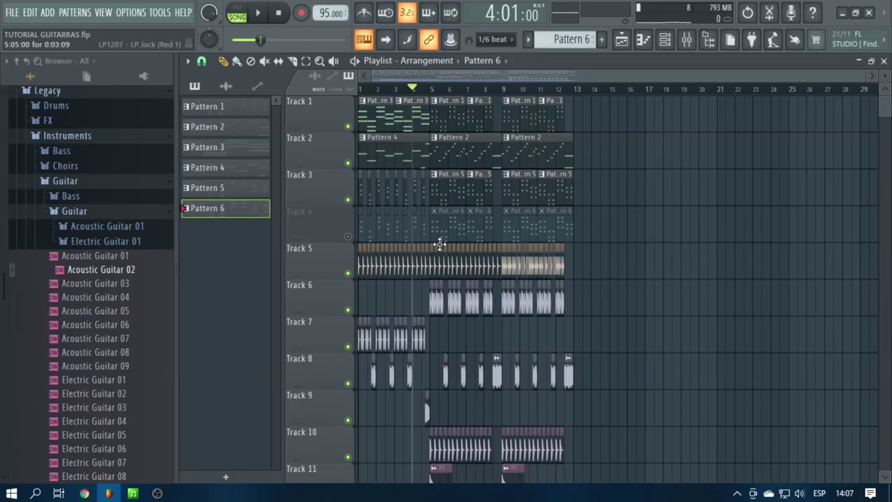
scroll(392, 95, up, 2)
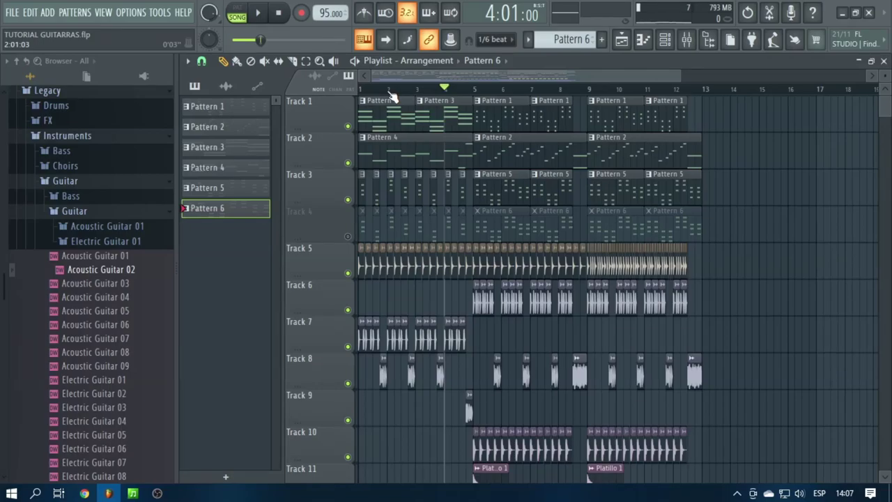
scroll(396, 96, down, 3)
scroll(491, 91, up, 3)
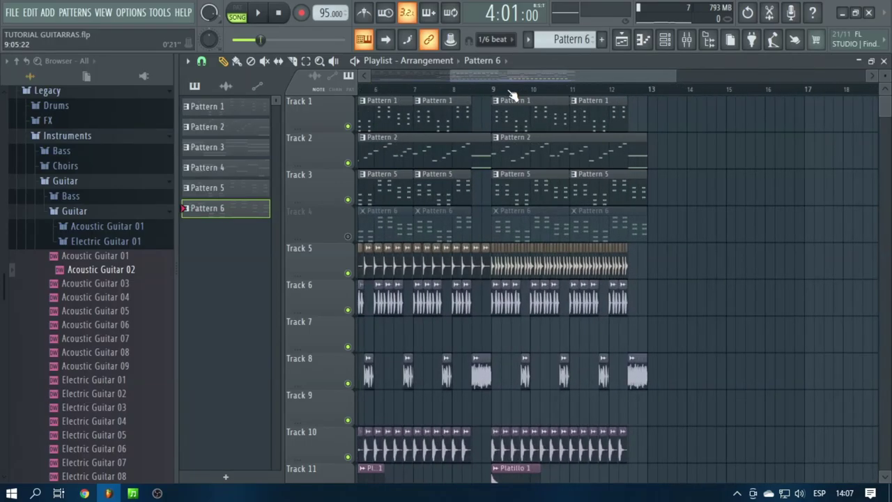
scroll(487, 78, down, 3)
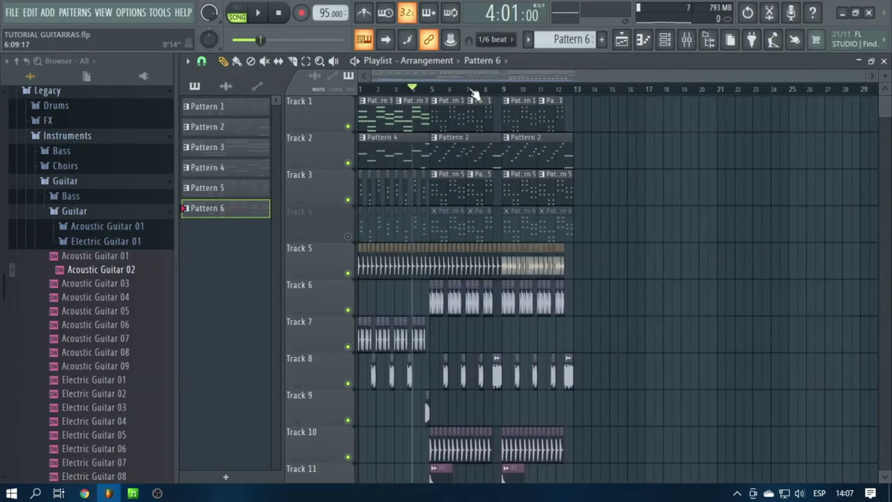
scroll(557, 264, down, 5)
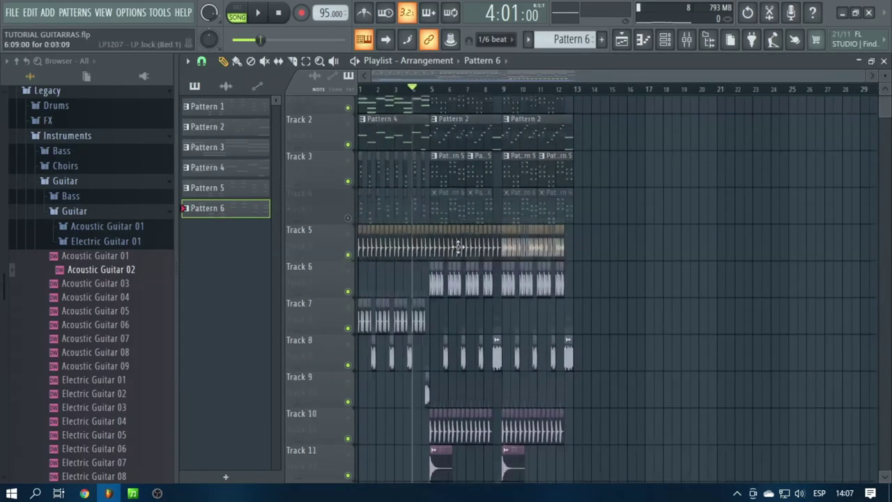
scroll(557, 264, up, 5)
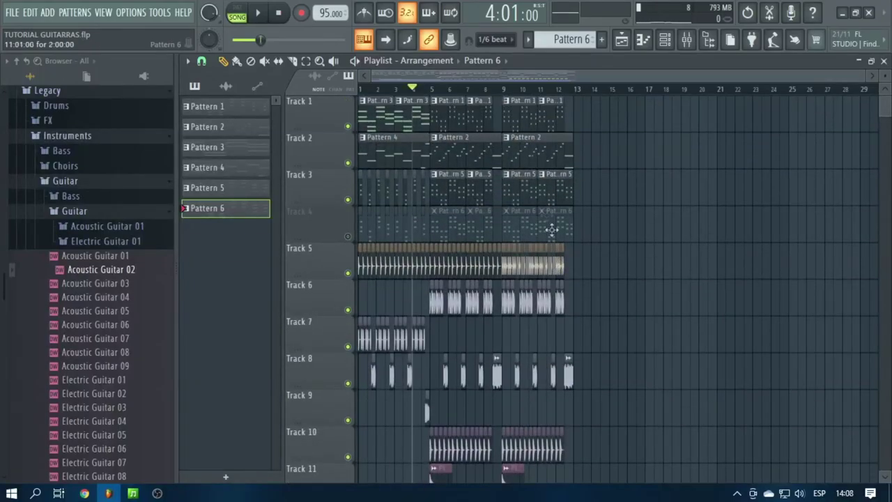
Step: Review the effect chain of mixer track 8, Guitarra, and return to the playlist to look over the whole arrangement
click(687, 40)
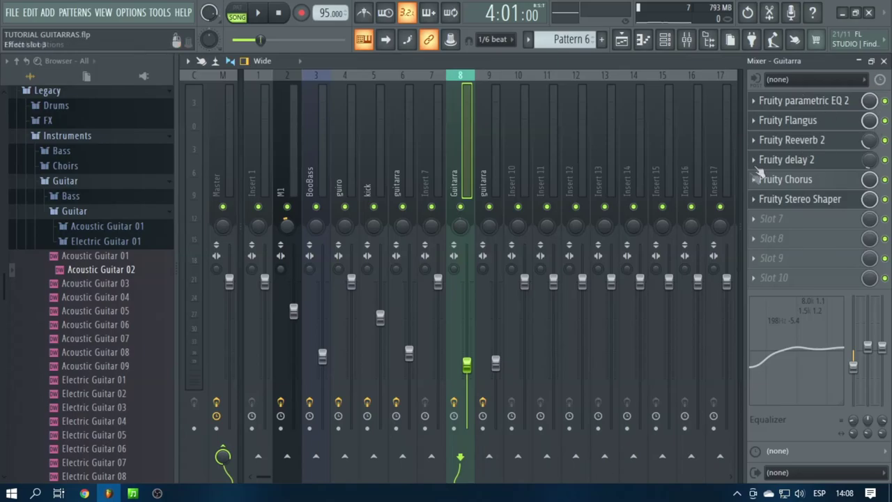
click(621, 39)
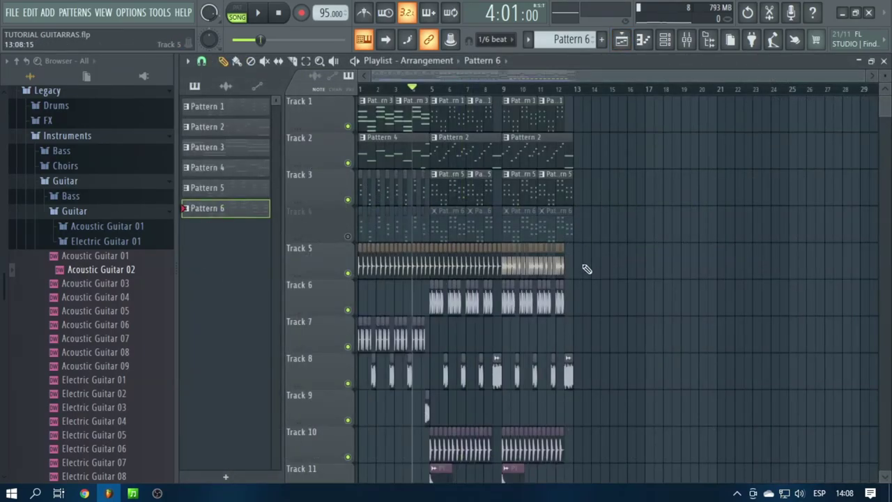
scroll(418, 89, up, 4)
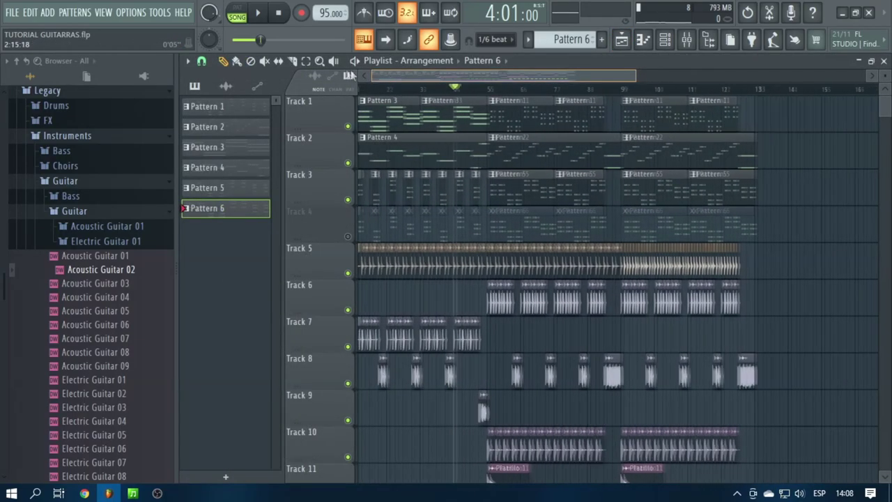
scroll(415, 92, down, 4)
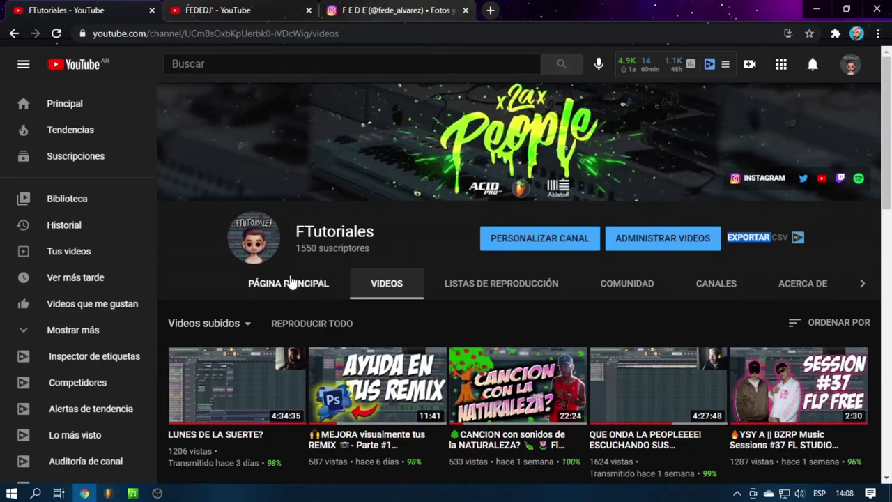
Step: In Chrome, view the producer's Instagram profile and the FTutoriales and FEDEDJ' YouTube channels, finishing on the FTutoriales videos page
click(402, 8)
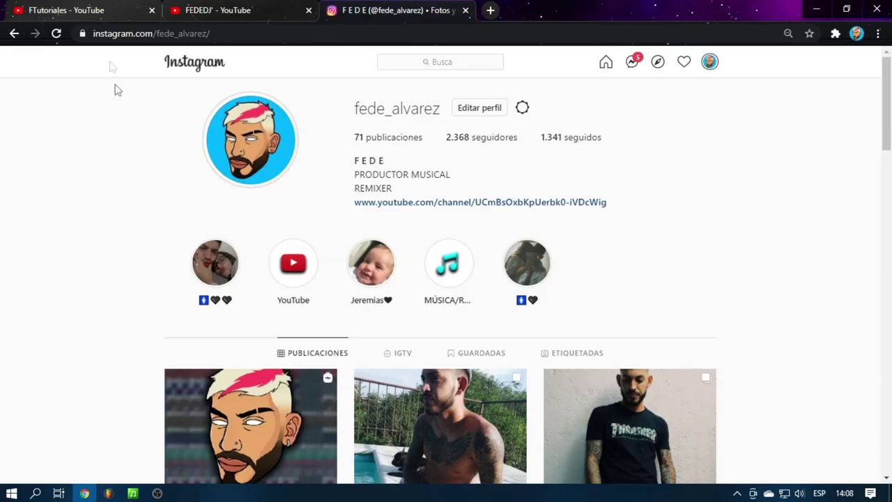
click(112, 14)
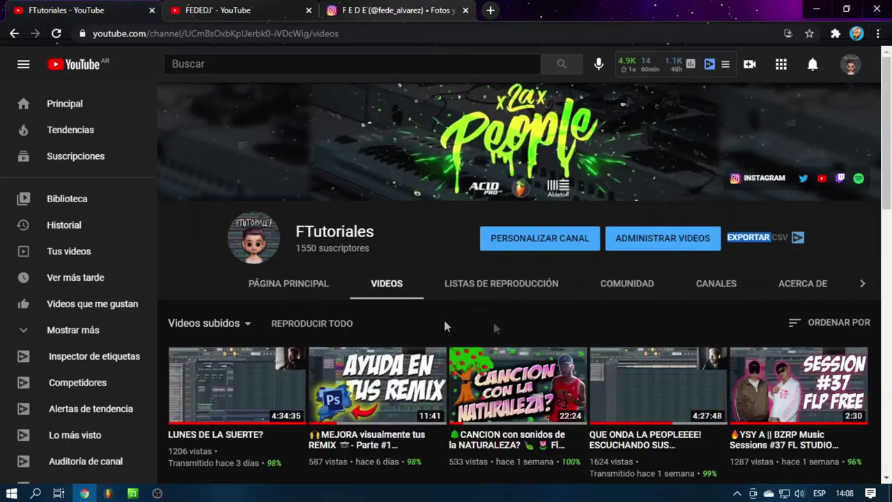
key(ctrl+Tab)
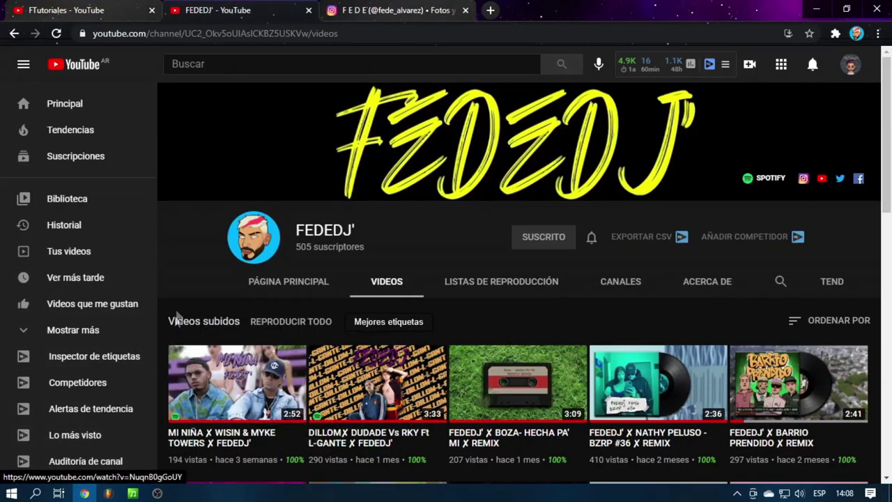
click(132, 6)
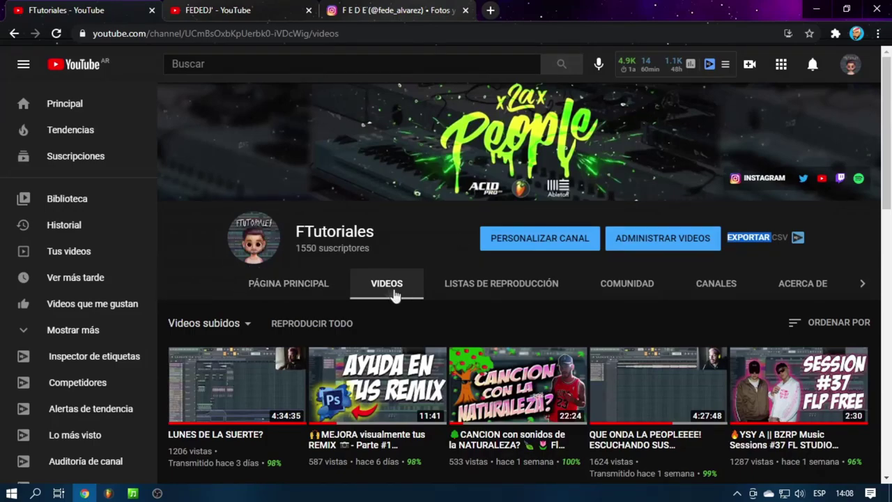
click(172, 259)
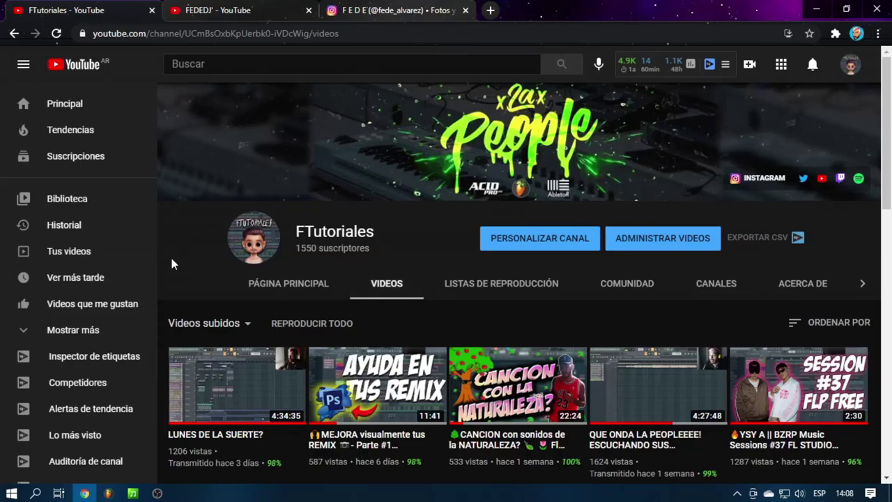